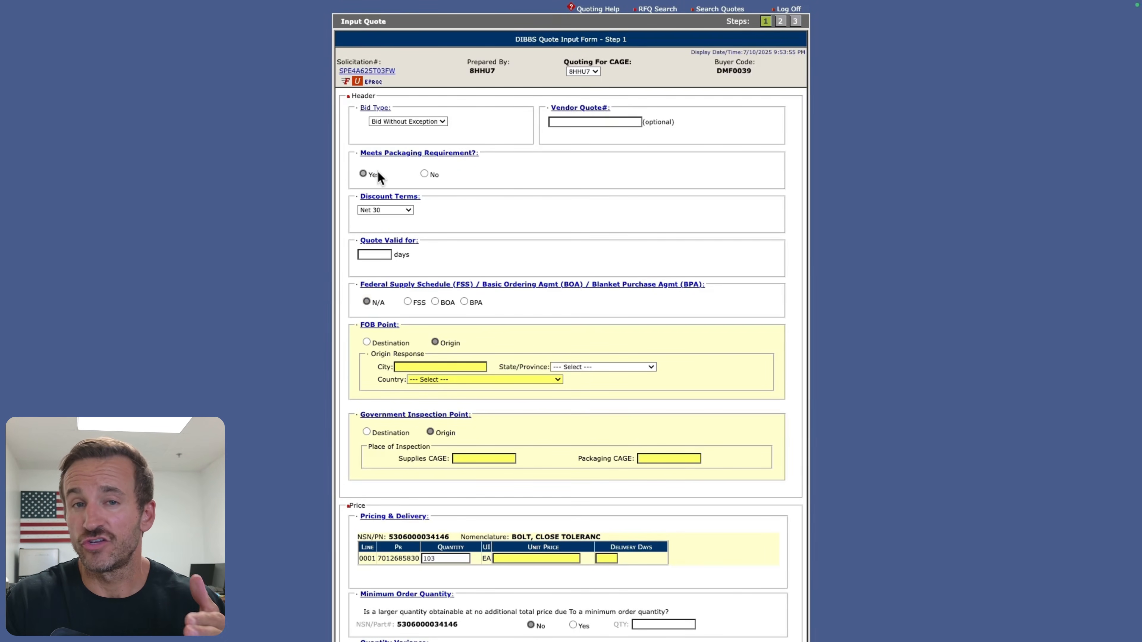
# Step: Set the discount terms to Net 30 and the quote validity period to 30 days
pyautogui.scroll(-1, 378, 172)
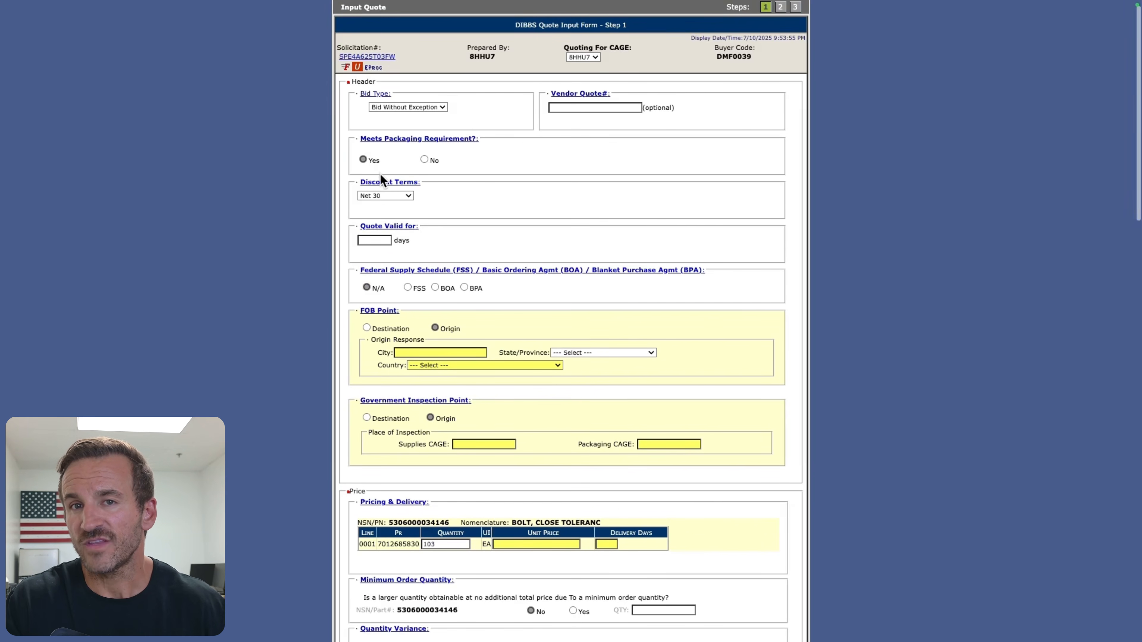
pyautogui.click(401, 197)
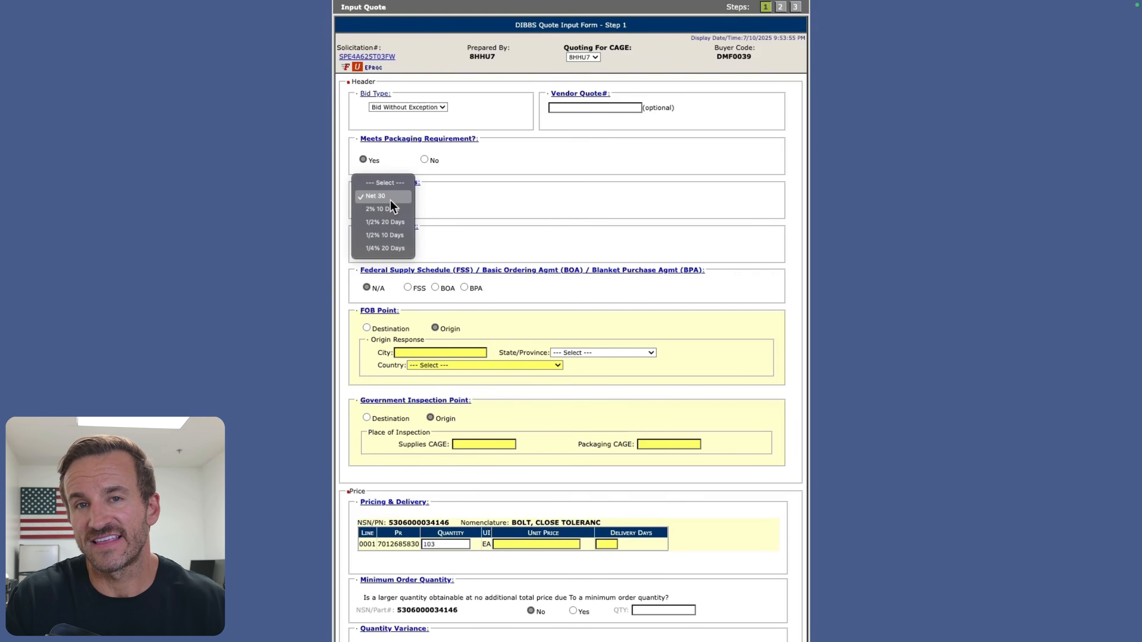
pyautogui.click(390, 201)
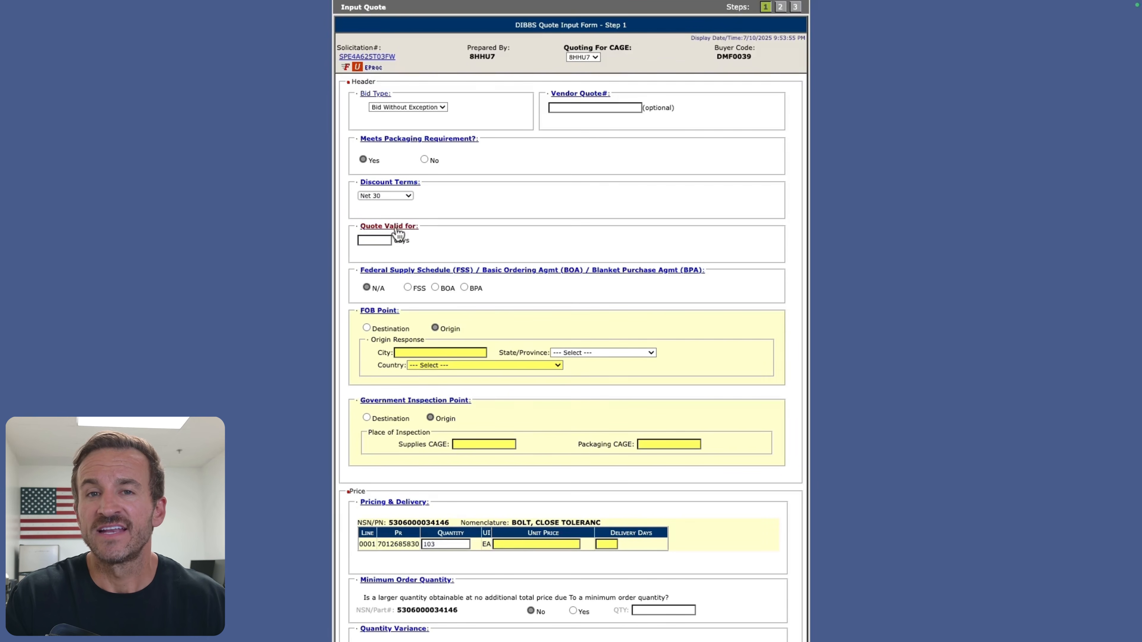
pyautogui.click(375, 242)
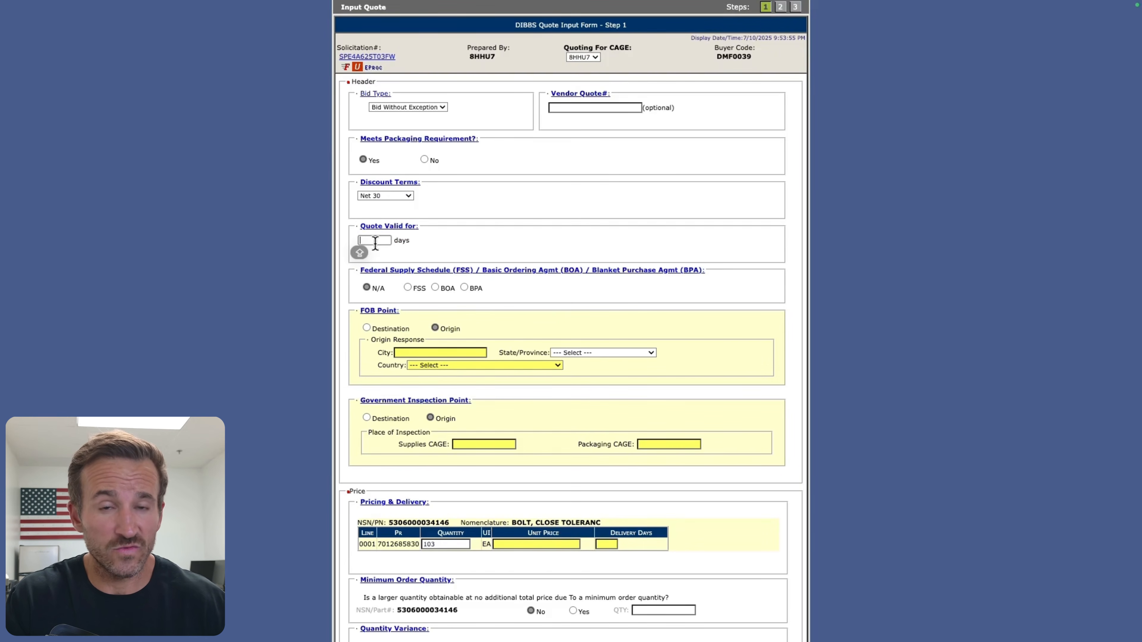
pyautogui.write('30')
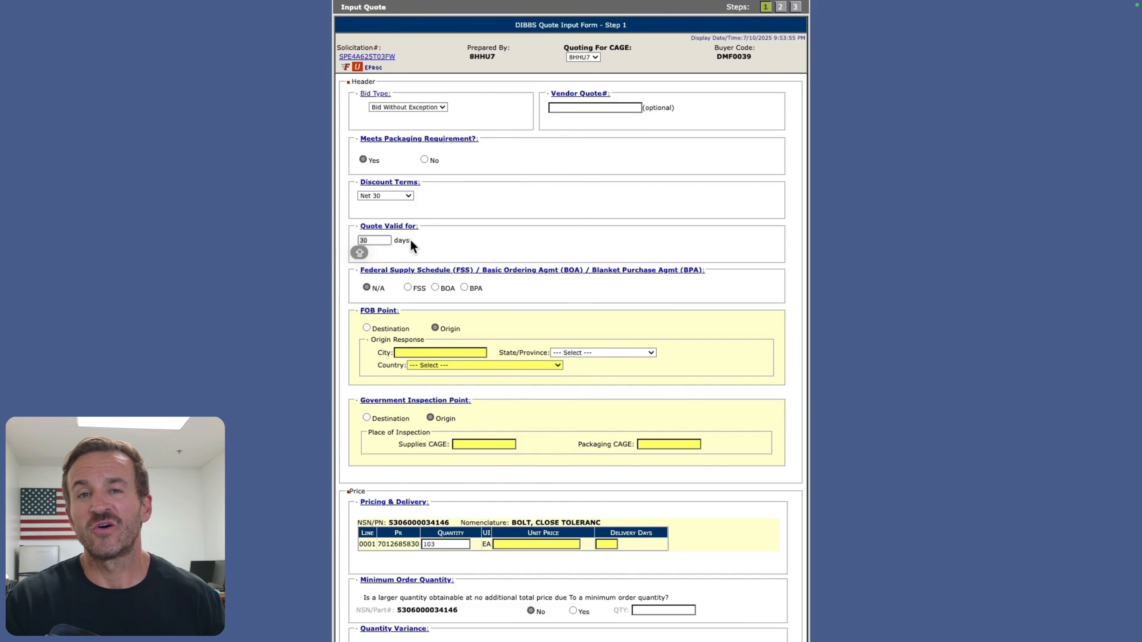
pyautogui.click(377, 240)
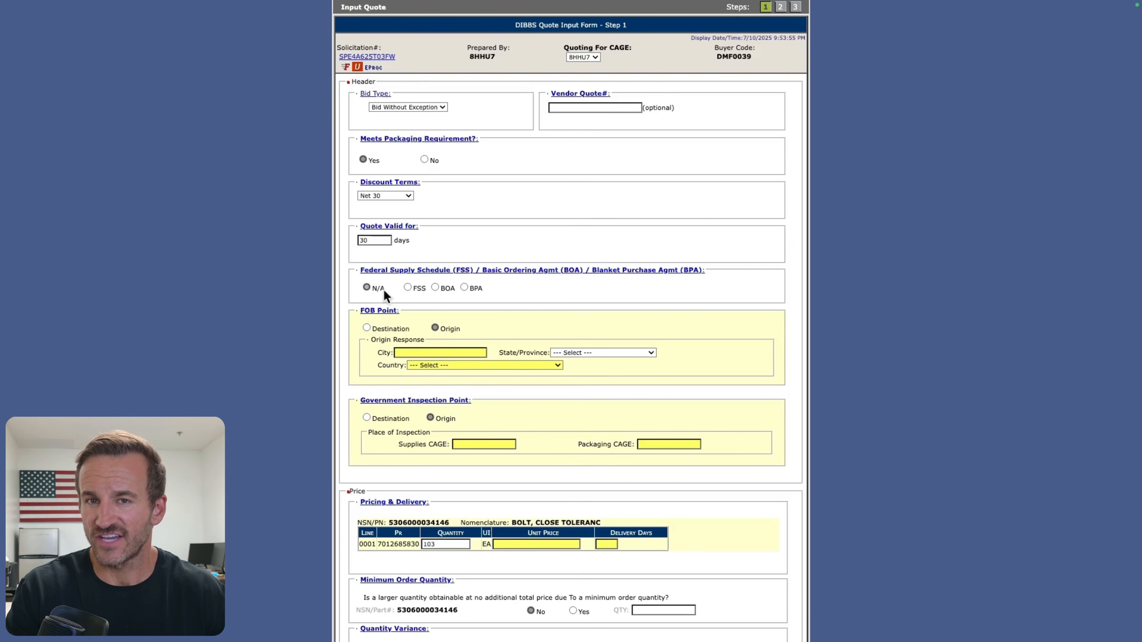
# Step: Enter LOS ANGELES, California as the FOB origin, and switch the FOB point to Destination
pyautogui.scroll(-2, 379, 288)
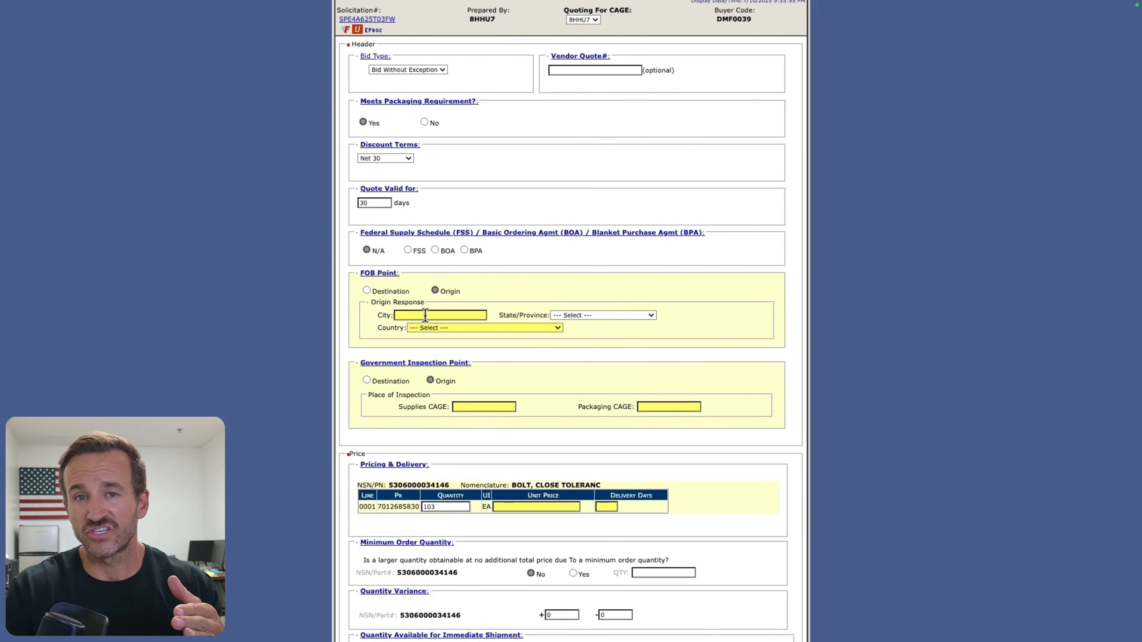
pyautogui.click(414, 316)
pyautogui.press('capslock')
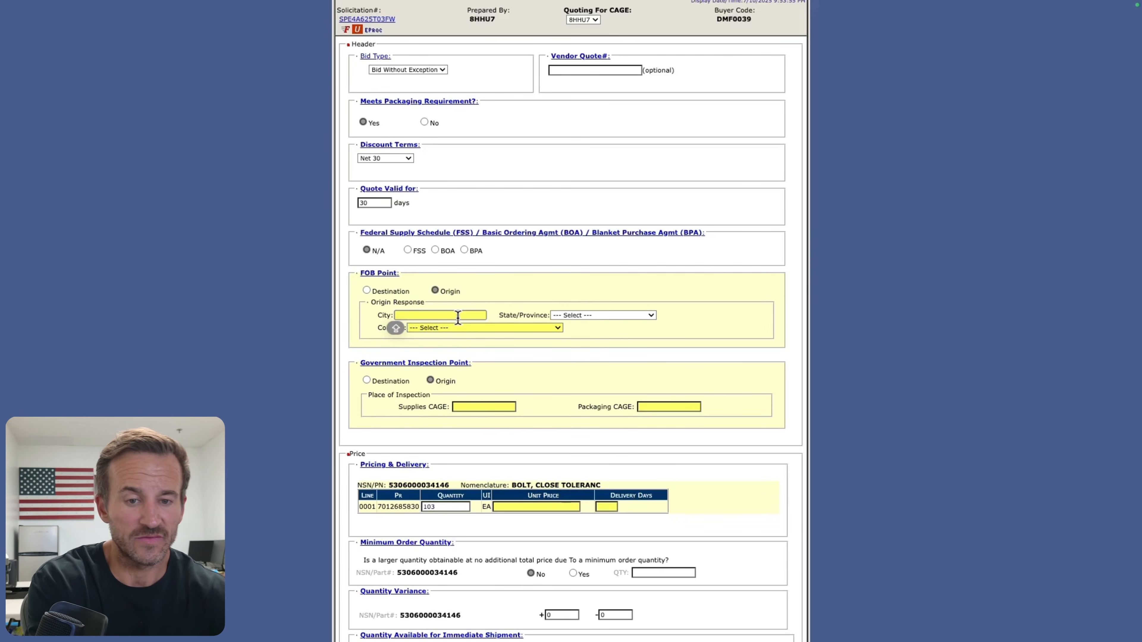
pyautogui.write('LOS ANGELES')
pyautogui.press('Tab')
pyautogui.press('c')
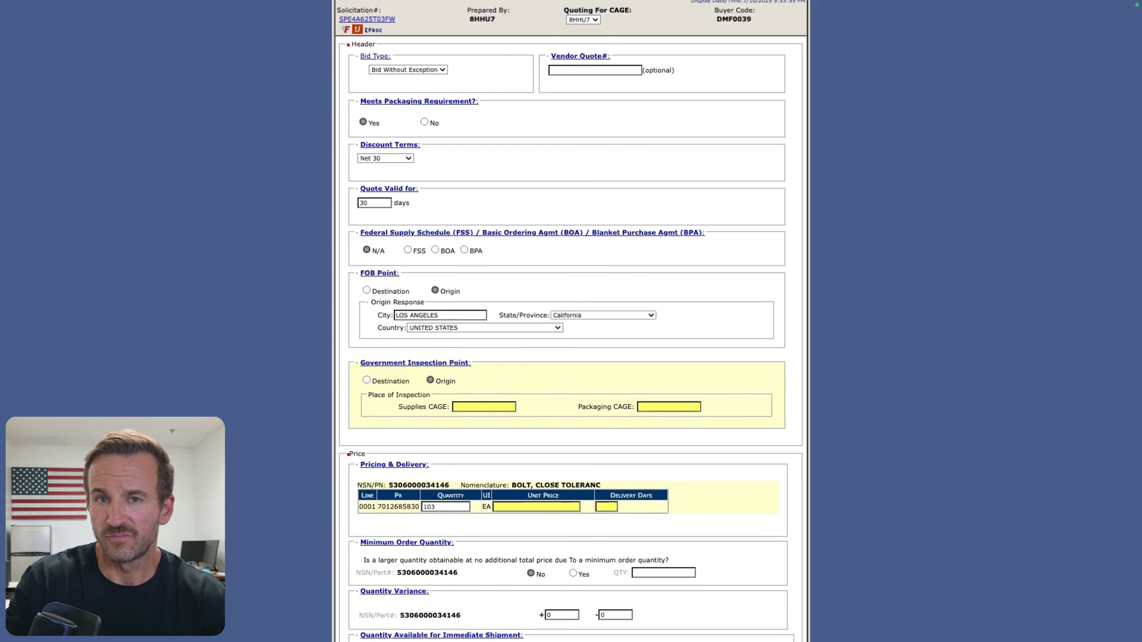
pyautogui.click(382, 292)
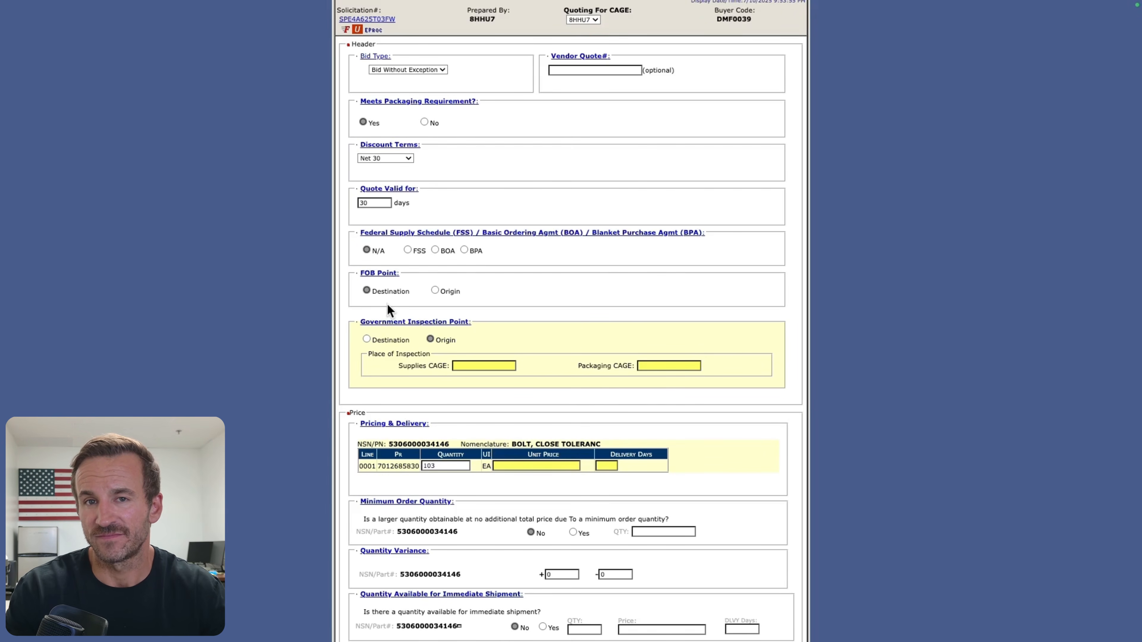
# Step: Set the FOB point to Origin with LOS ANGELES as the city and California as the state
pyautogui.click(435, 291)
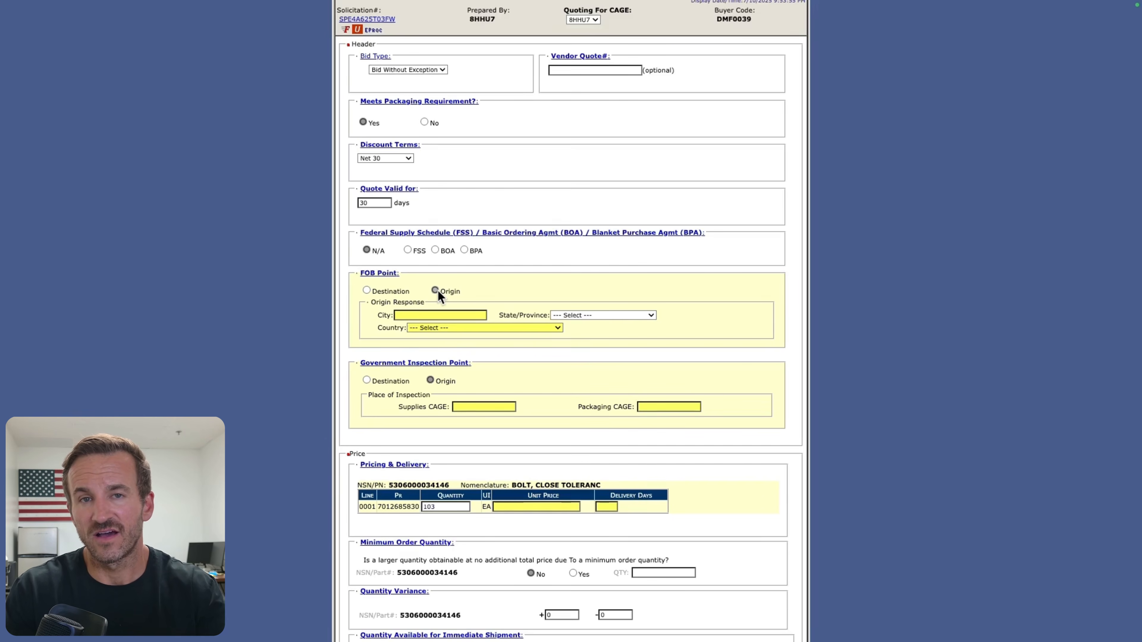
pyautogui.click(439, 315)
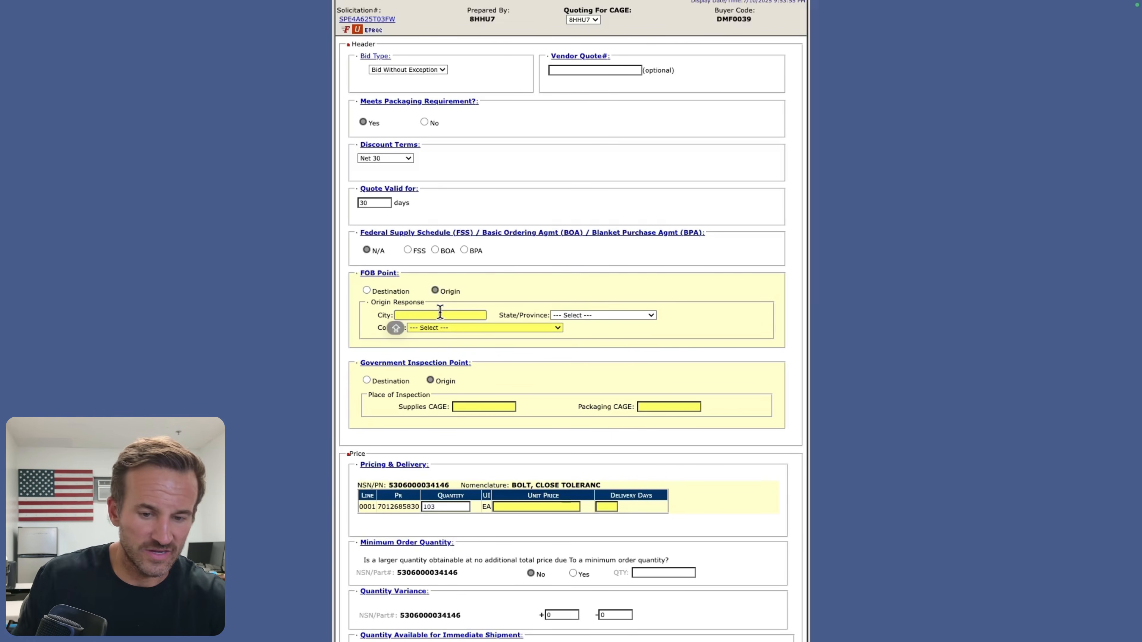
pyautogui.write('LOS ANGLE')
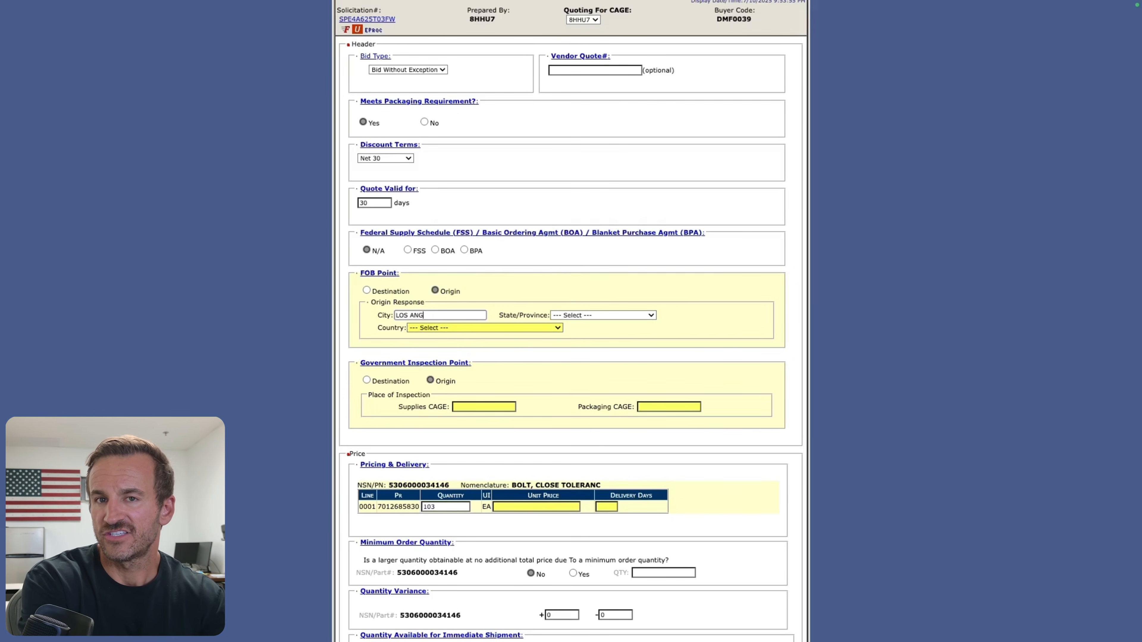
pyautogui.press('BackSpace')
pyautogui.press('BackSpace')
pyautogui.write('ELES')
pyautogui.press('Tab')
pyautogui.press('c')
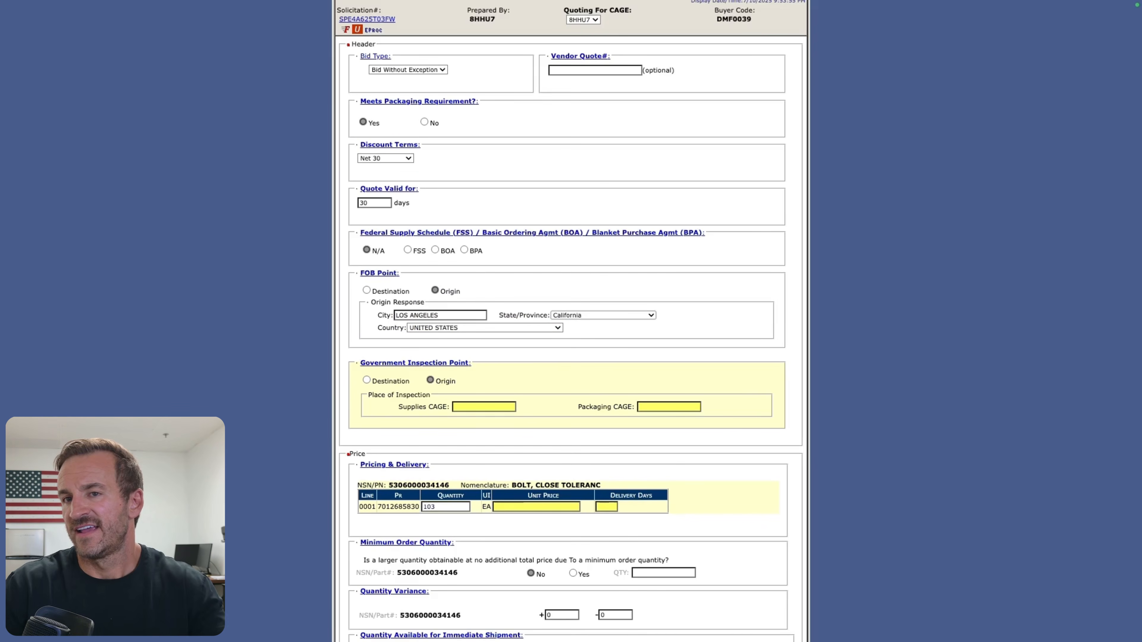
# Step: Set the government inspection point to Origin and enter the quoting company's CAGE code for both supplies and packaging
pyautogui.scroll(-2, 535, 357)
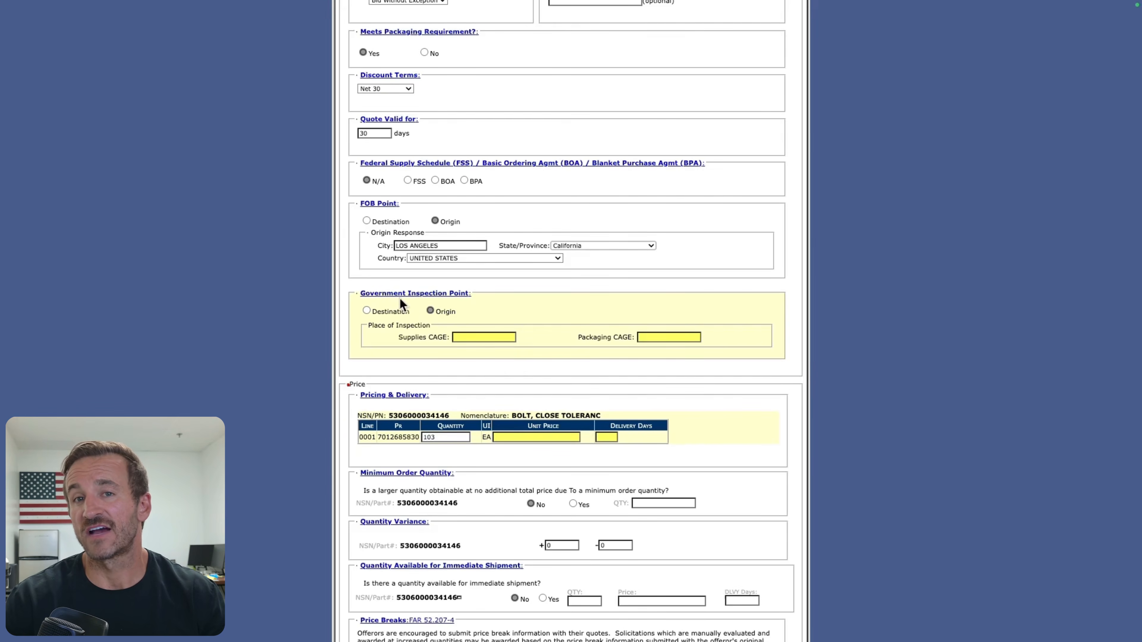
pyautogui.click(385, 312)
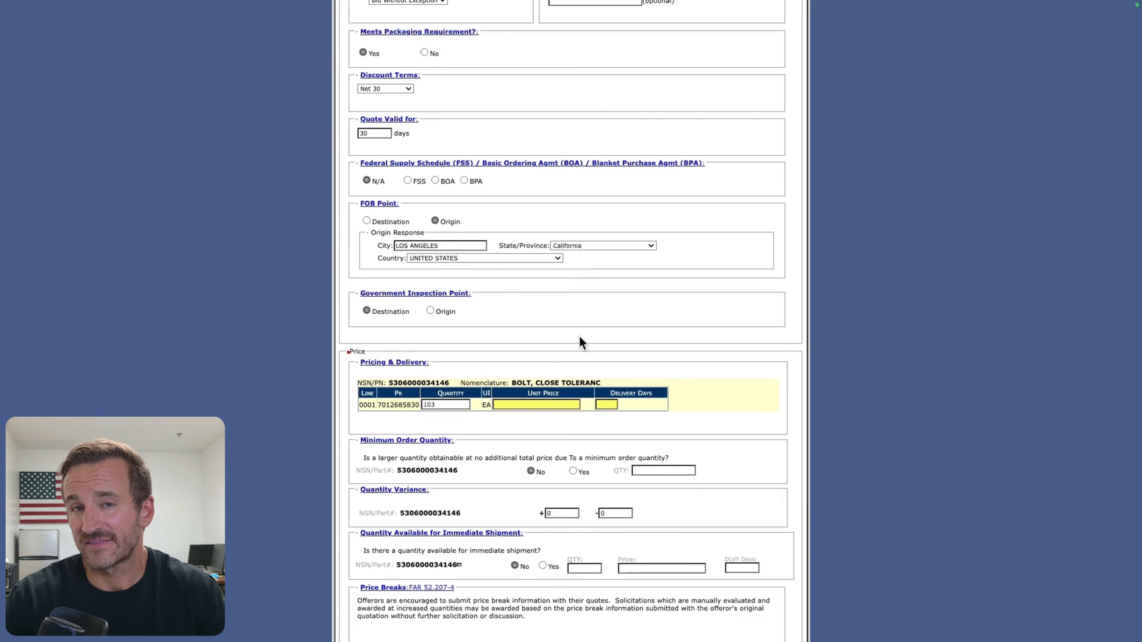
pyautogui.click(439, 314)
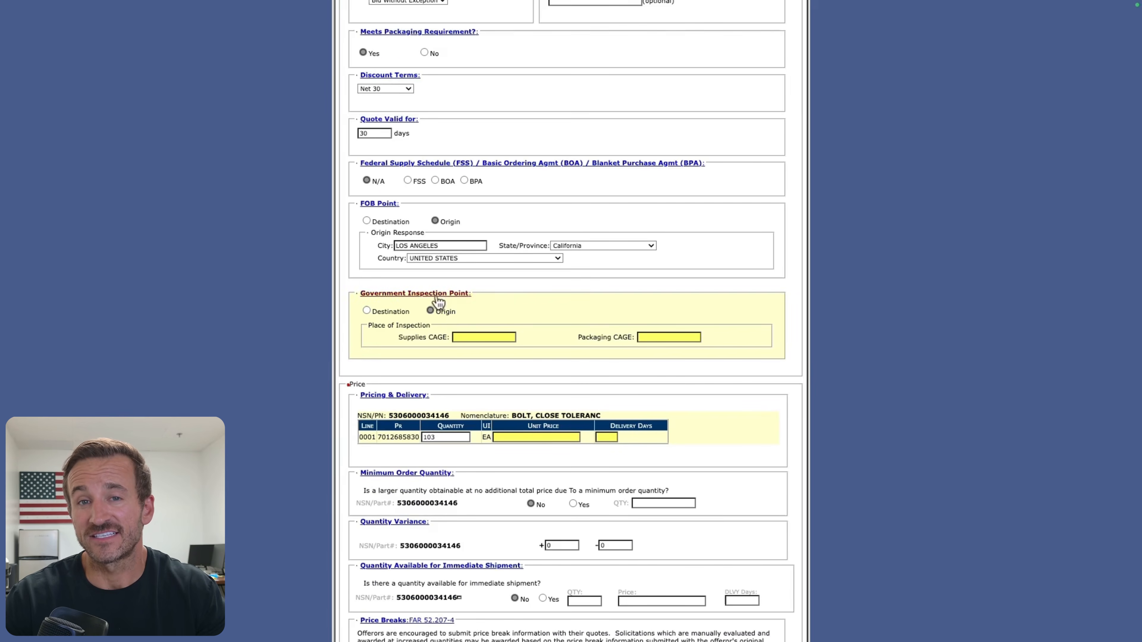
pyautogui.click(467, 337)
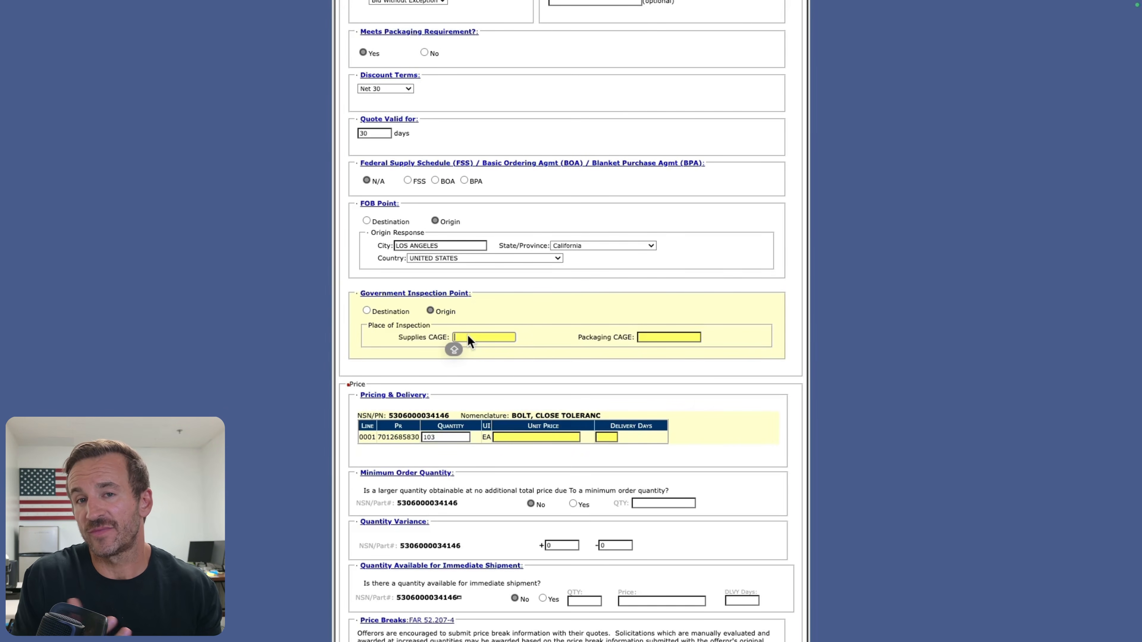
pyautogui.write('8HHU7')
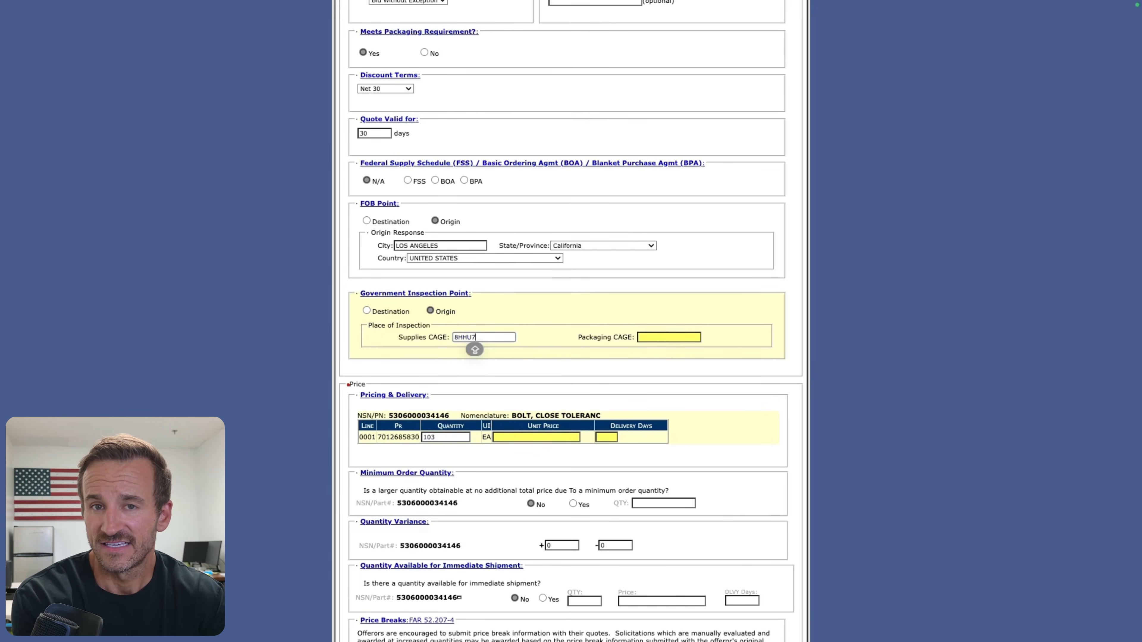
pyautogui.press('Tab')
pyautogui.write('8HHU7')
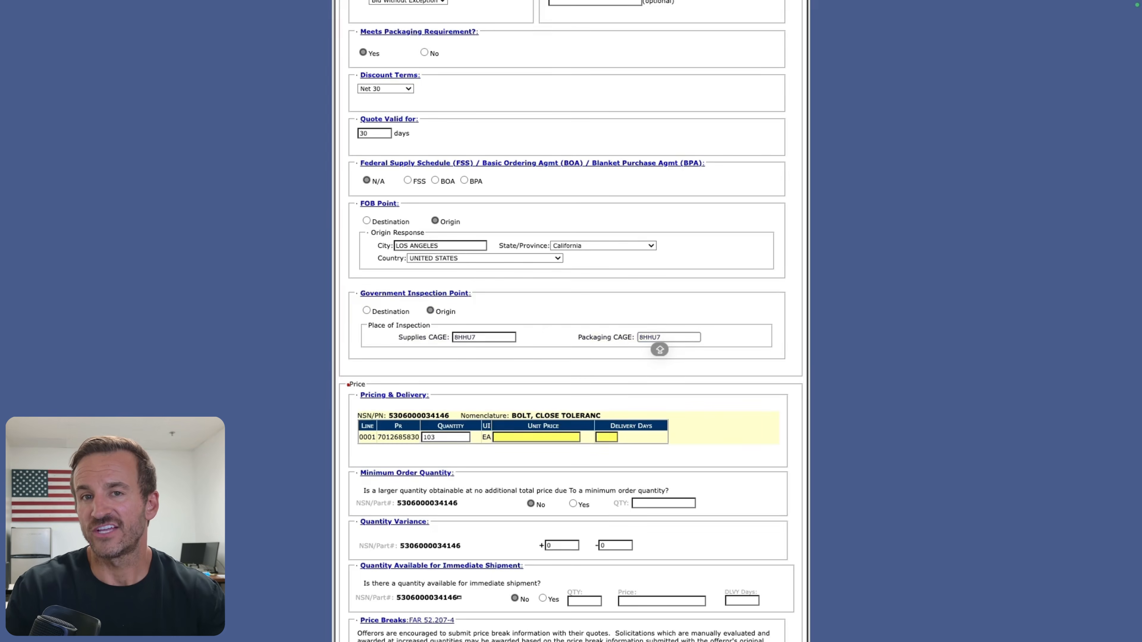
# Step: Enter a unit price of 21.17 and 120 delivery days for the close tolerance bolt line
pyautogui.scroll(-2, 468, 338)
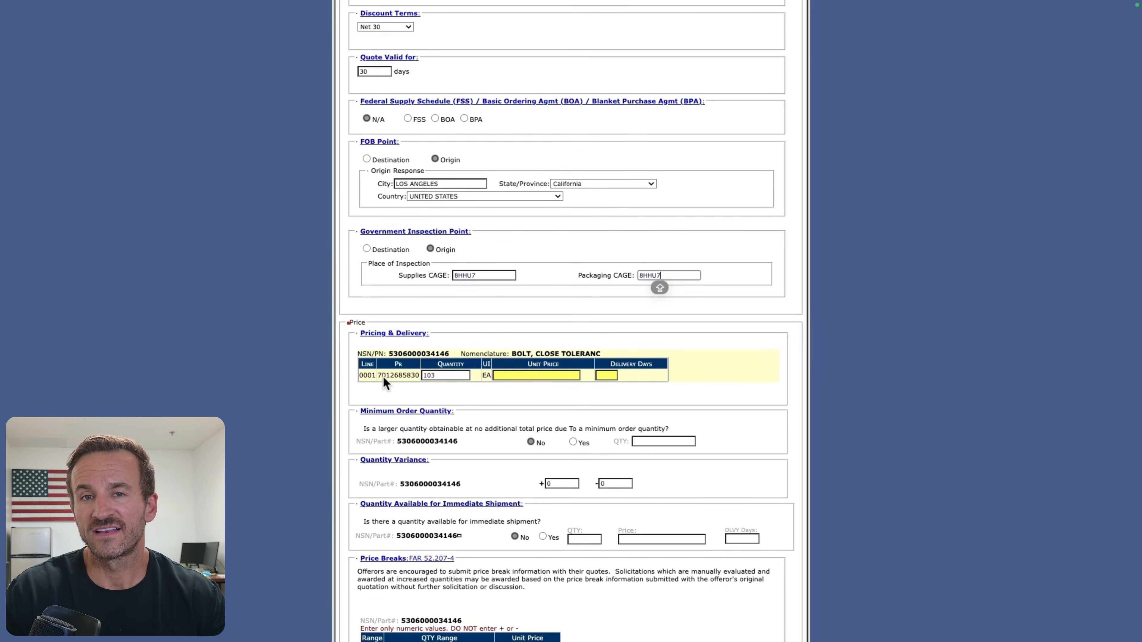
pyautogui.click(524, 373)
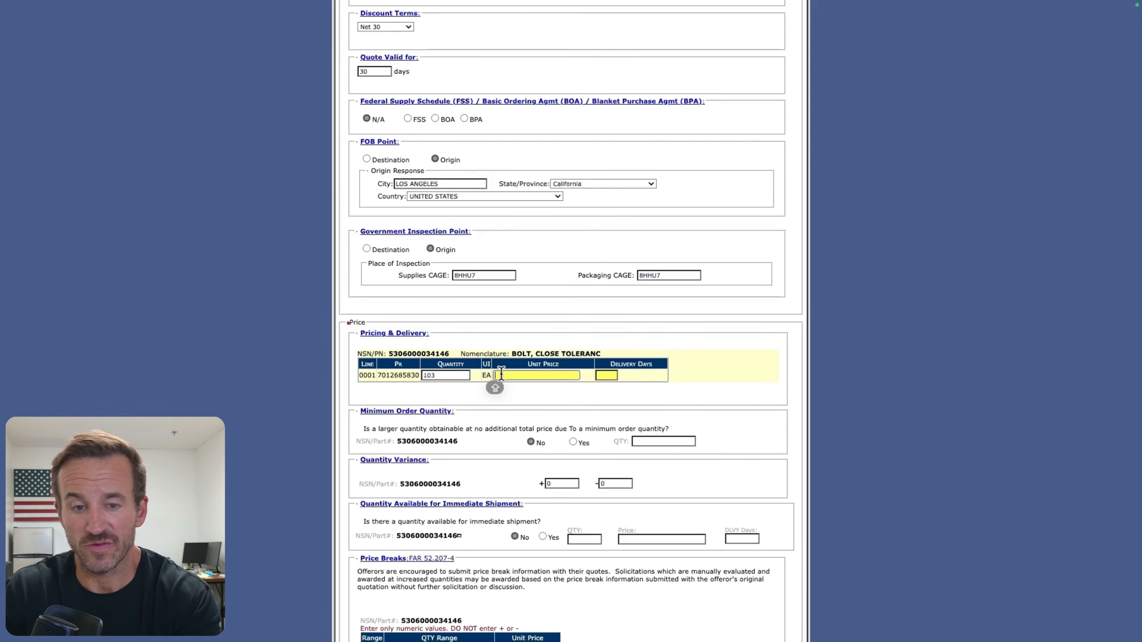
pyautogui.write('21.17')
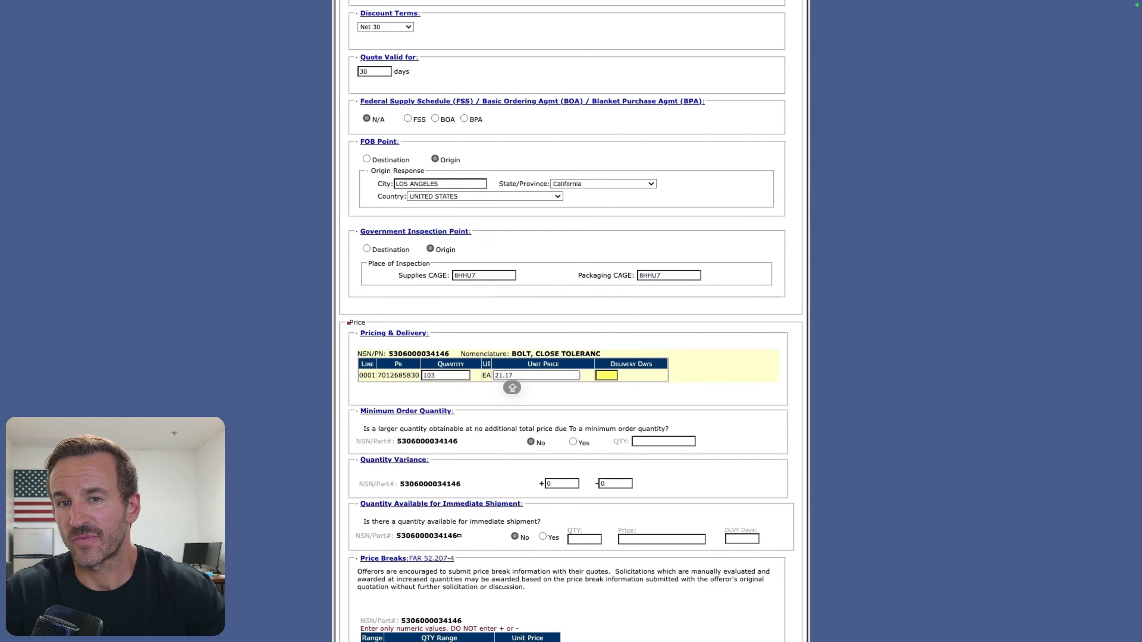
pyautogui.click(610, 375)
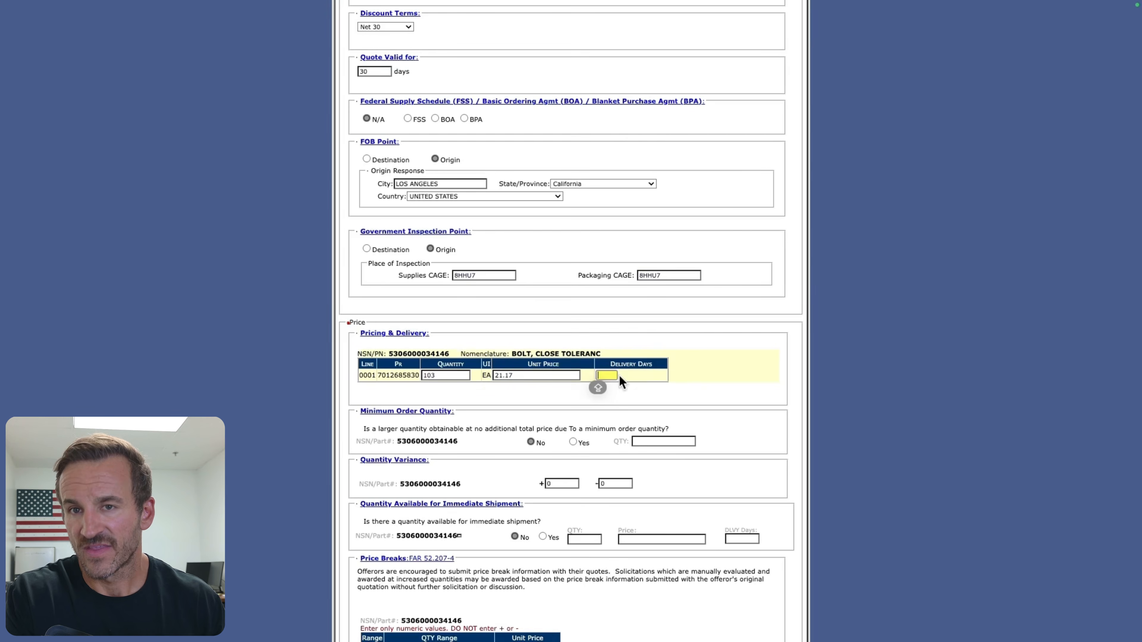
pyautogui.write('120')
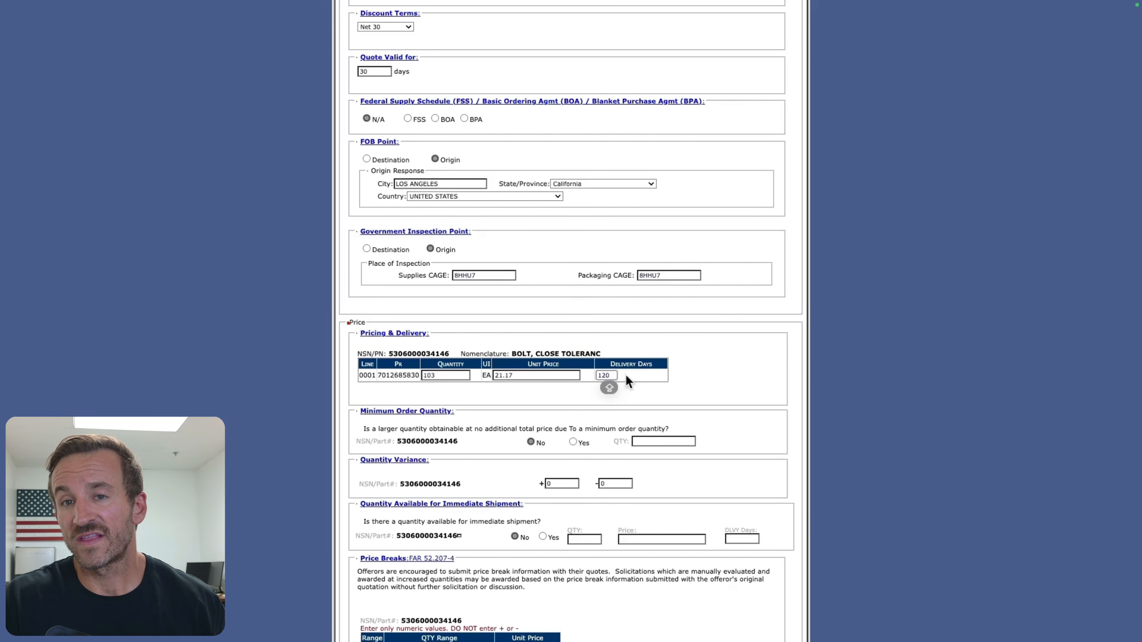
pyautogui.moveTo(613, 375); pyautogui.dragTo(596, 375)
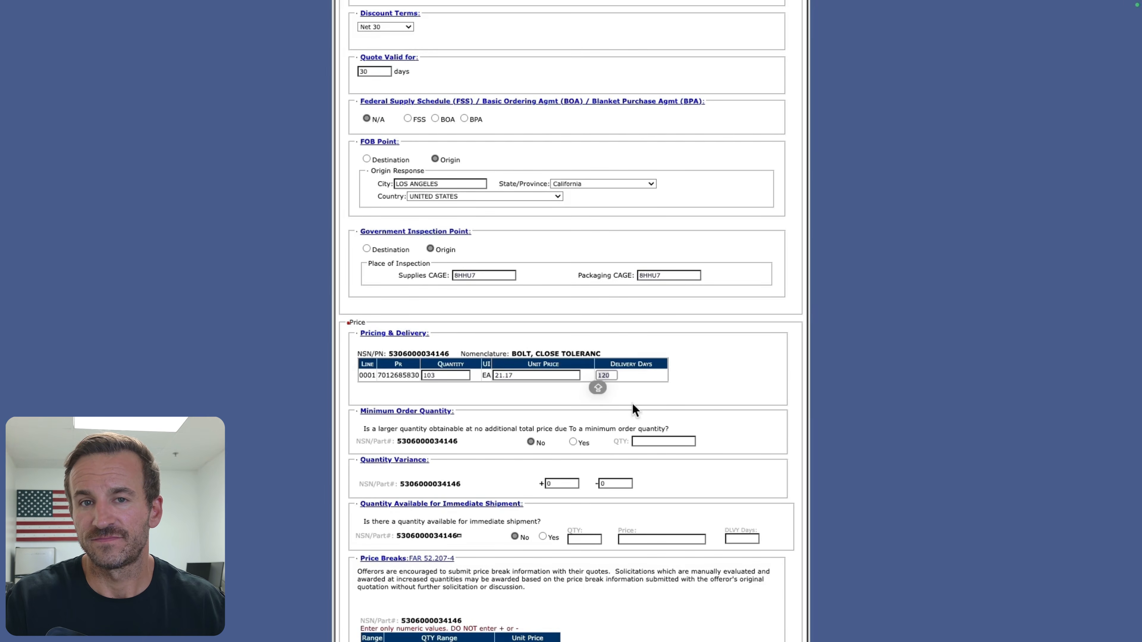
# Step: Try a minimum order quantity of 25 with the answer Yes, and return the answer to No
pyautogui.scroll(-3, 633, 404)
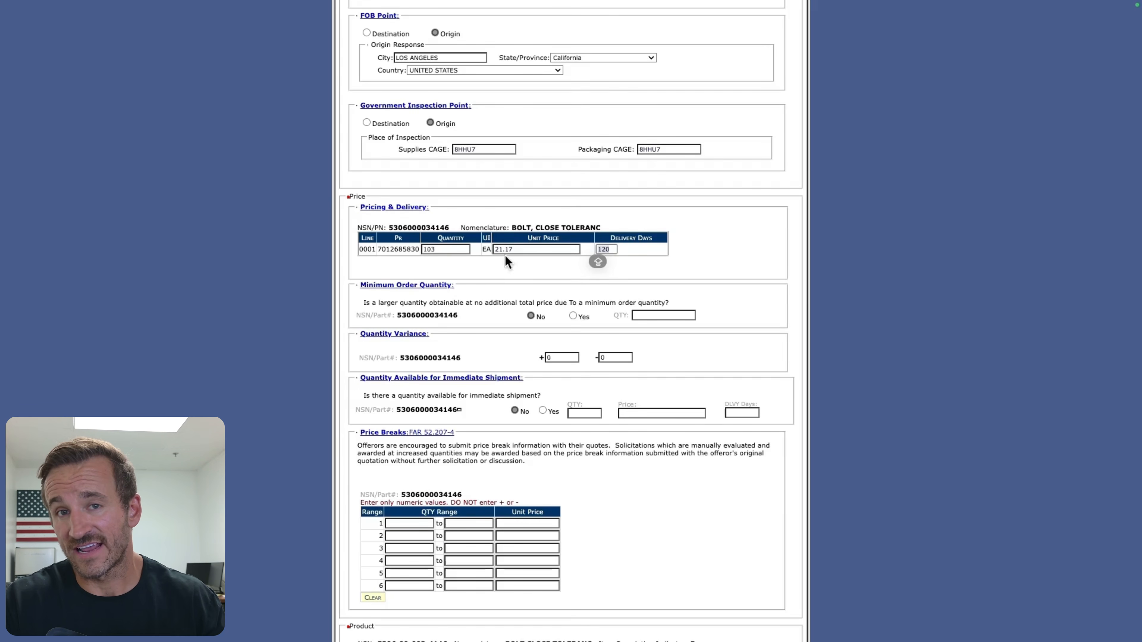
pyautogui.click(647, 315)
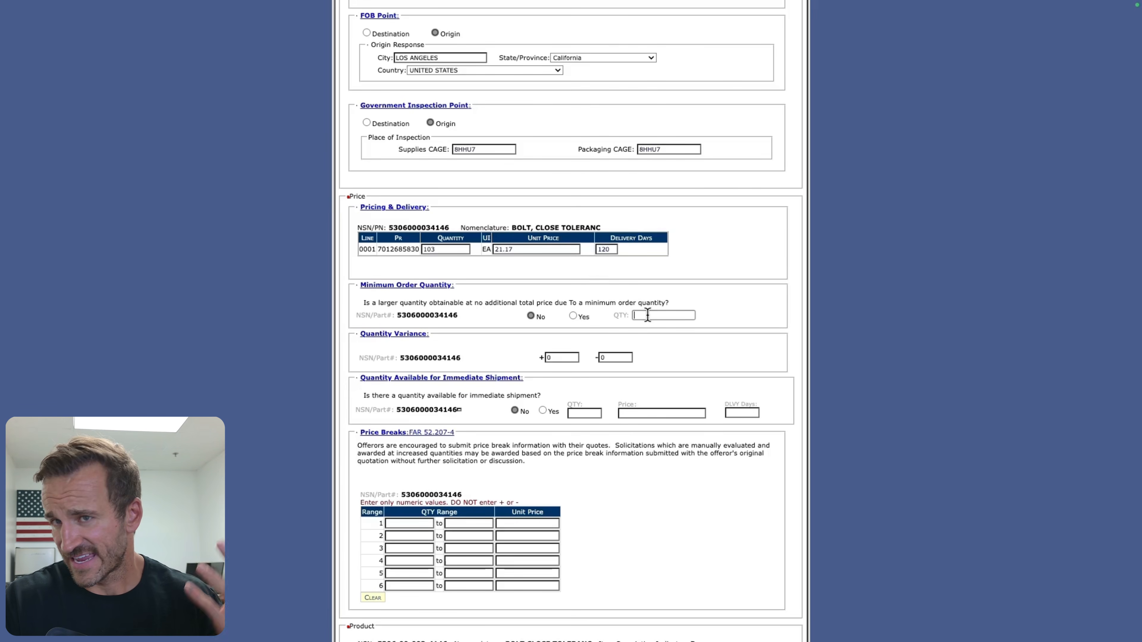
pyautogui.click(572, 316)
pyautogui.click(649, 315)
pyautogui.write('25')
pyautogui.click(537, 317)
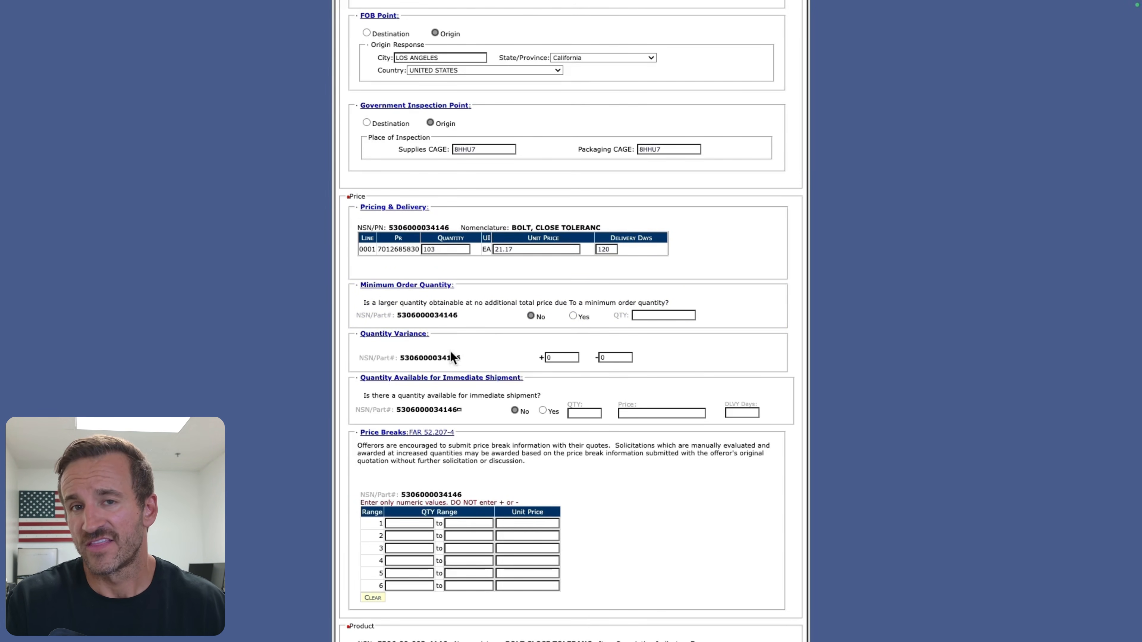
# Step: Mark the supplies offered as in accordance with all cited specifications, and switch to supplies based on a different revision
pyautogui.scroll(1, 483, 420)
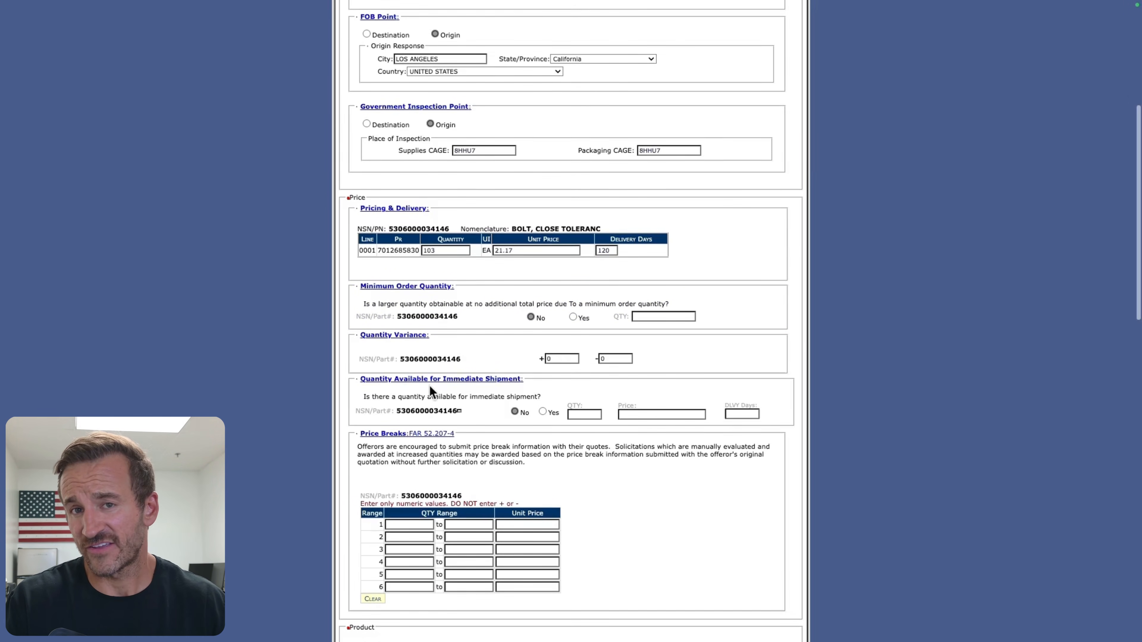
pyautogui.scroll(-1, 485, 400)
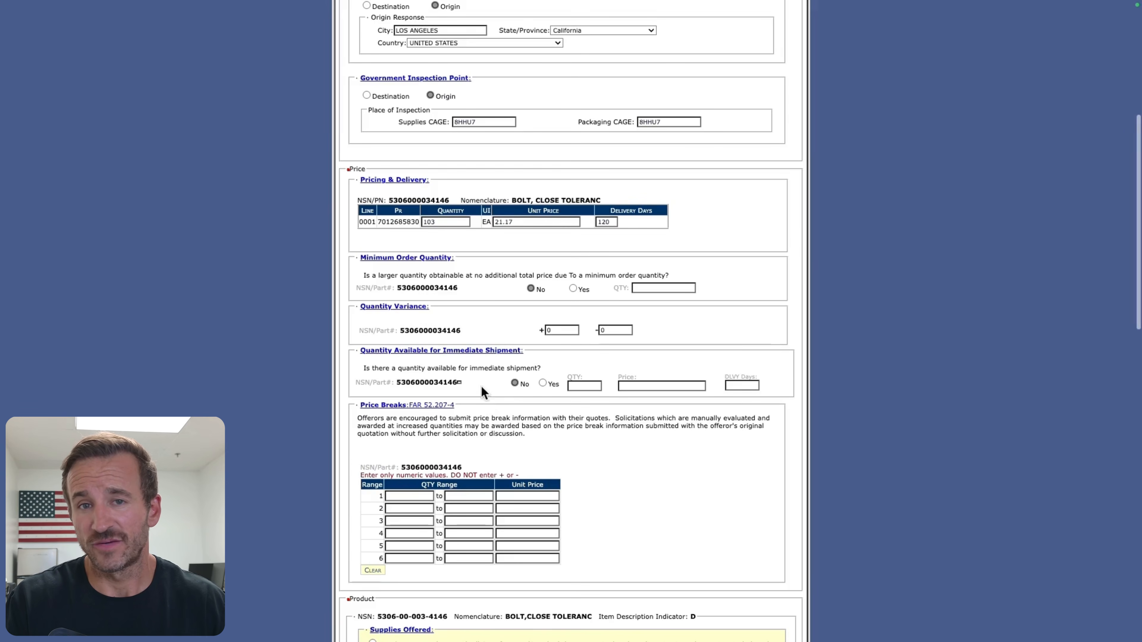
pyautogui.scroll(-2, 479, 372)
pyautogui.scroll(-1, 386, 369)
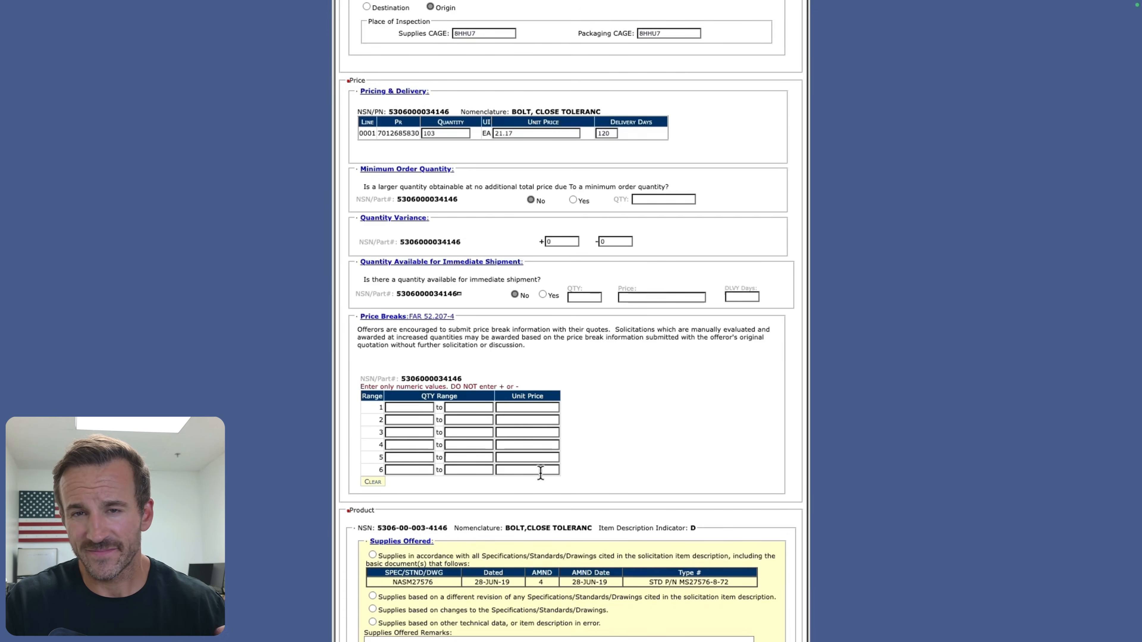
pyautogui.scroll(-3, 535, 466)
pyautogui.scroll(-5, 529, 469)
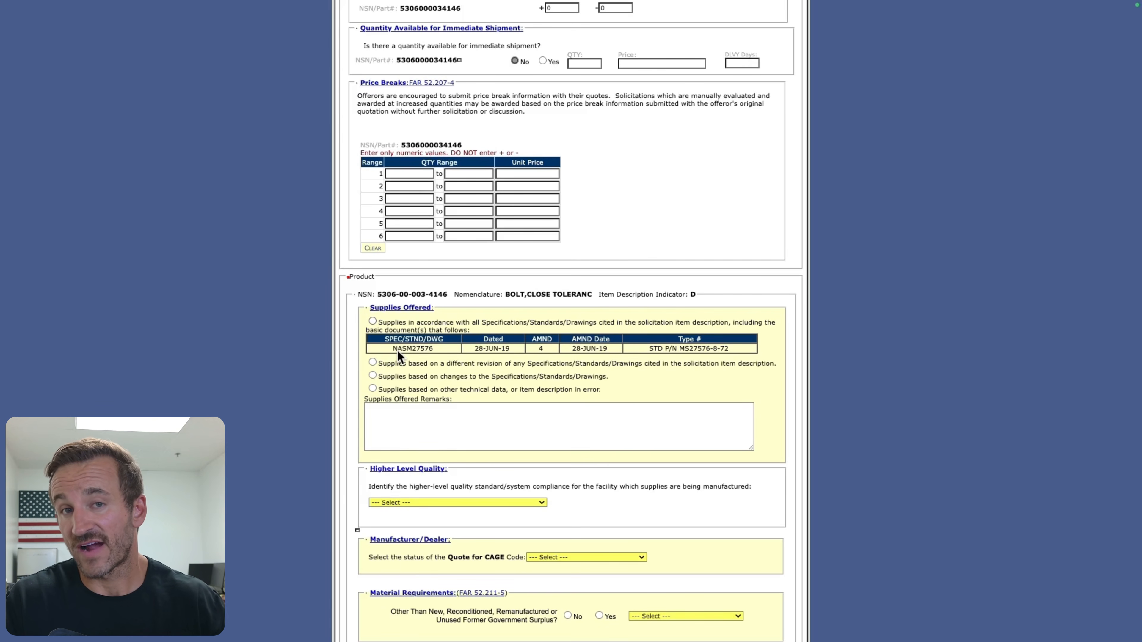
pyautogui.click(393, 328)
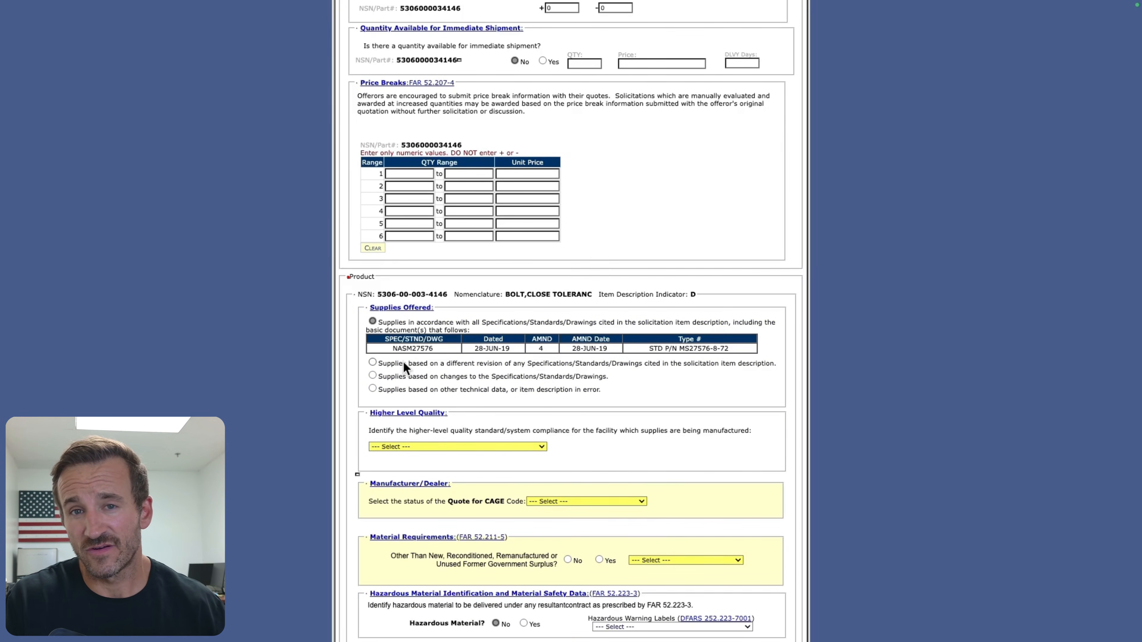
pyautogui.click(403, 366)
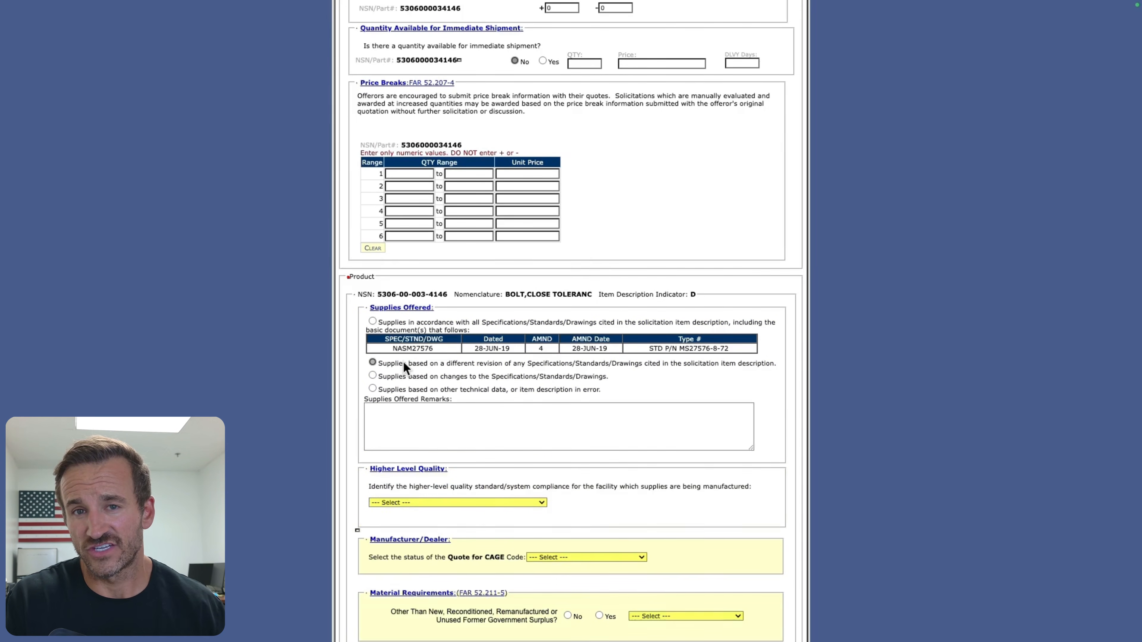
# Step: Return the supplies offered to in accordance with all cited specifications and set the higher-level quality standard to SAE AS9100
pyautogui.click(402, 417)
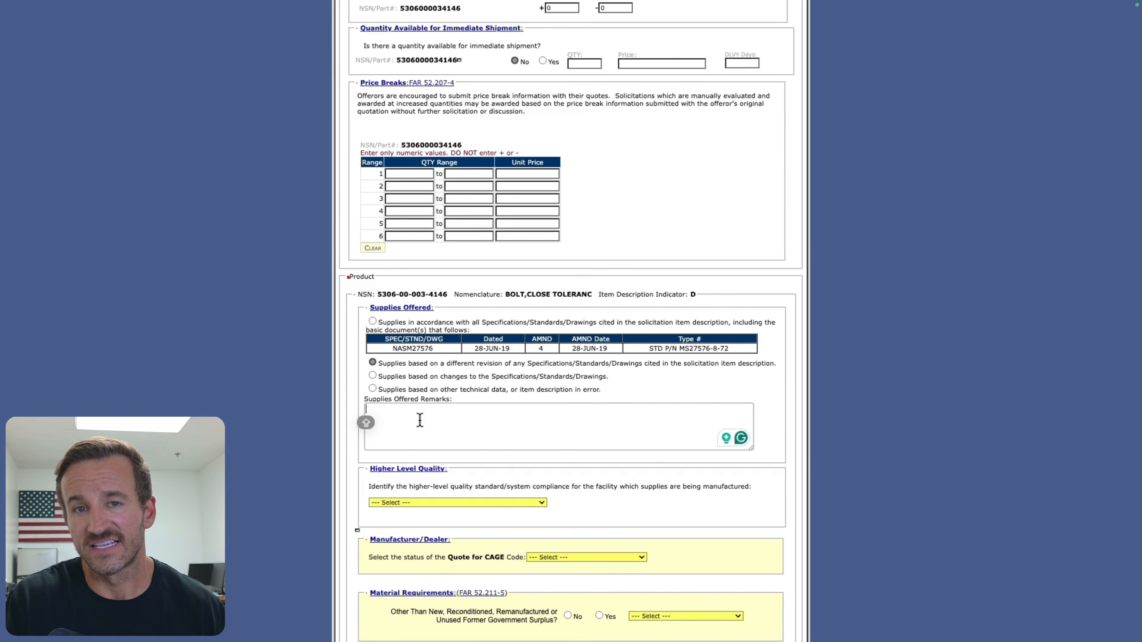
pyautogui.click(411, 323)
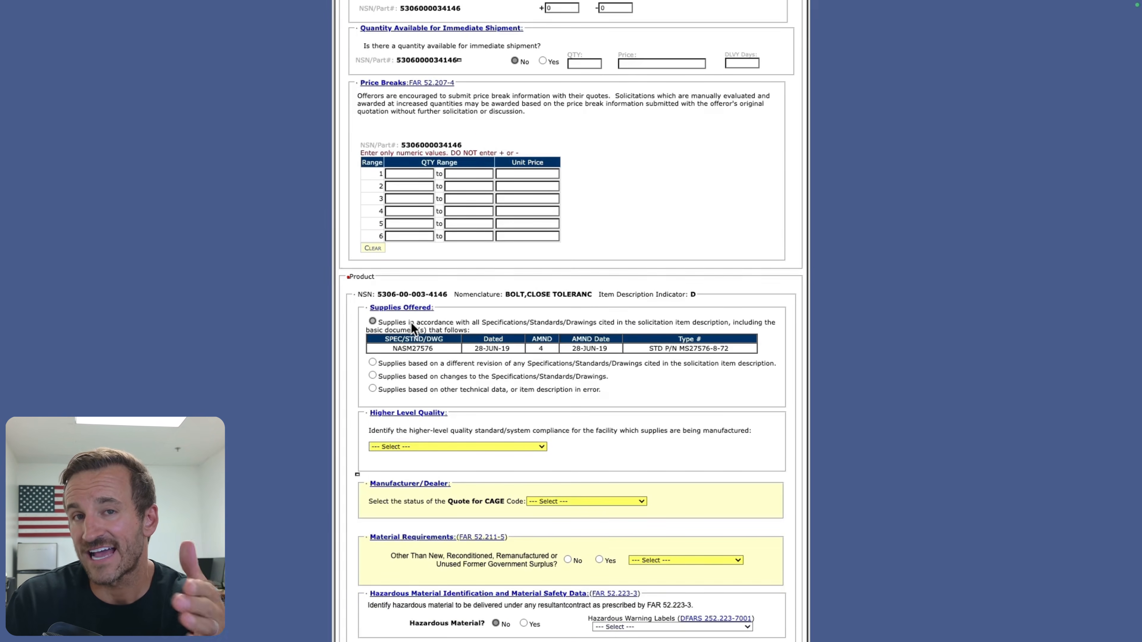
pyautogui.scroll(-2, 375, 341)
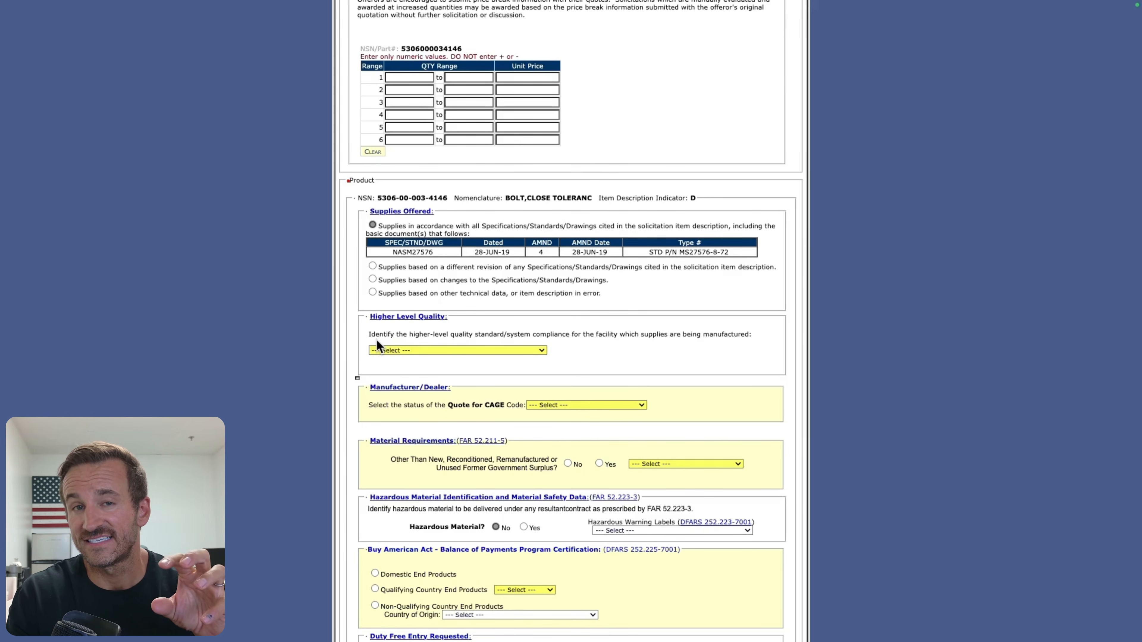
pyautogui.click(421, 350)
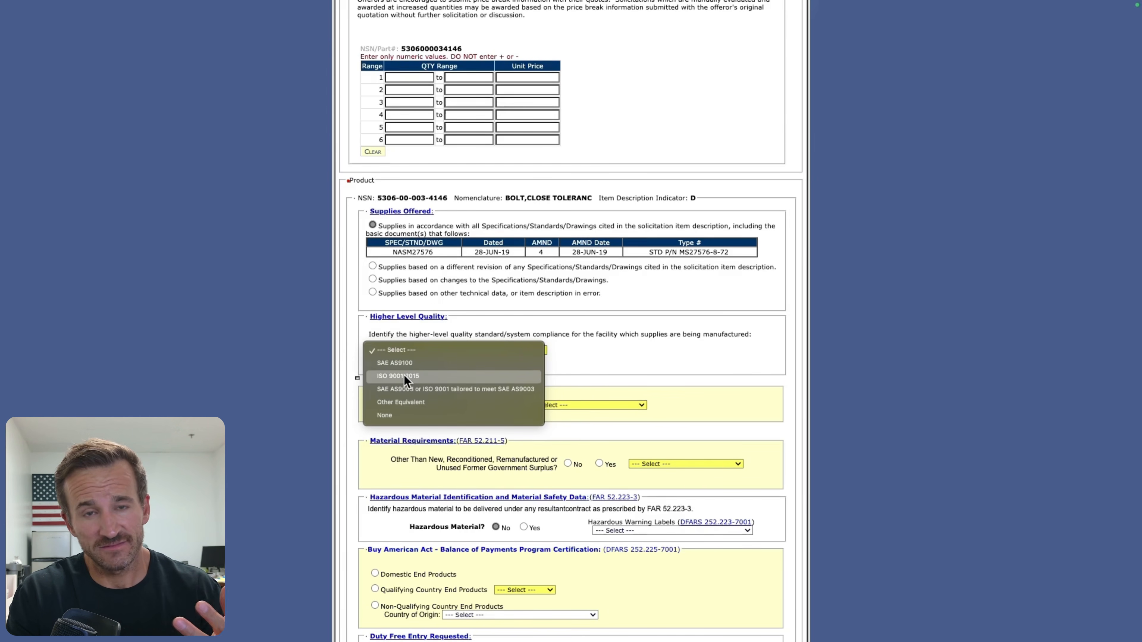
pyautogui.click(425, 365)
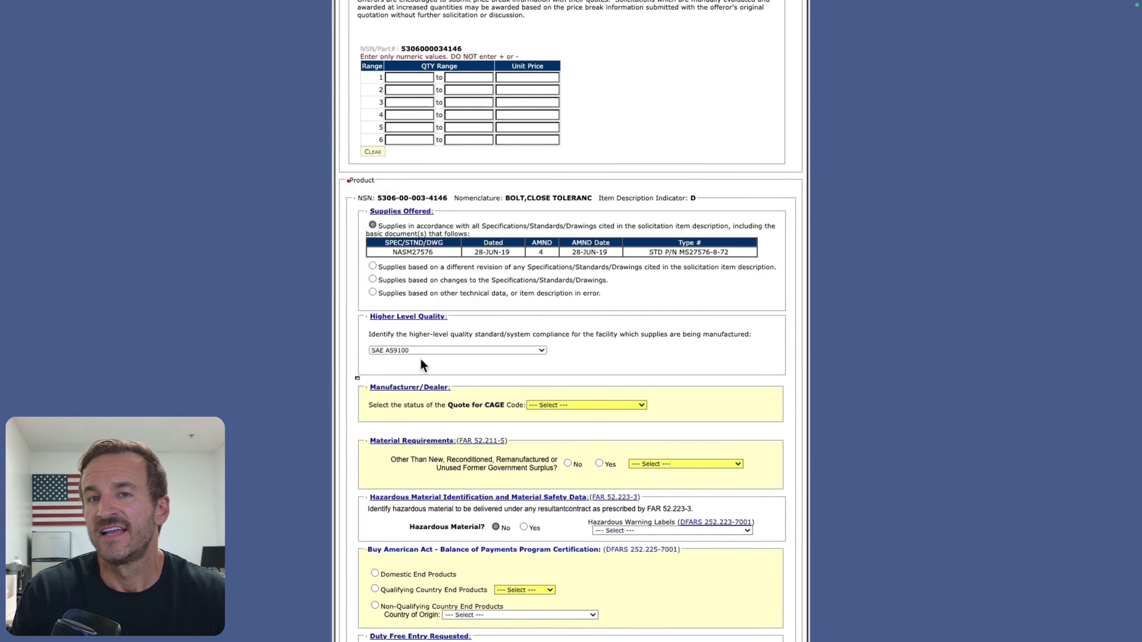
# Step: Try Manufacturer as the status of the Quote for CAGE code, and switch it to Dealer
pyautogui.scroll(-1, 421, 362)
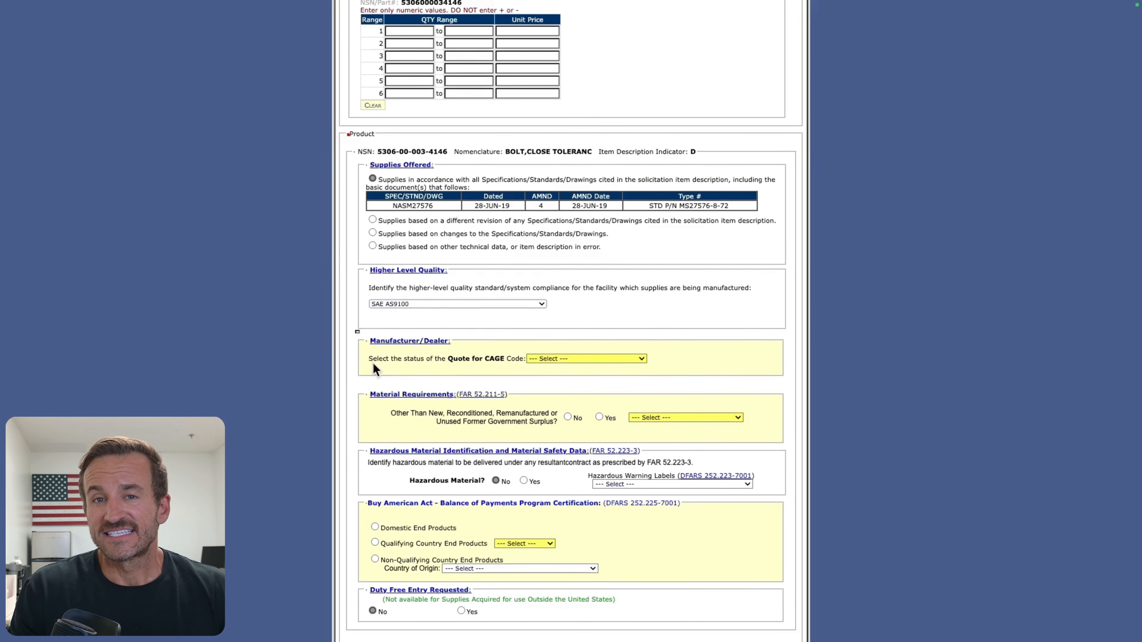
pyautogui.click(534, 361)
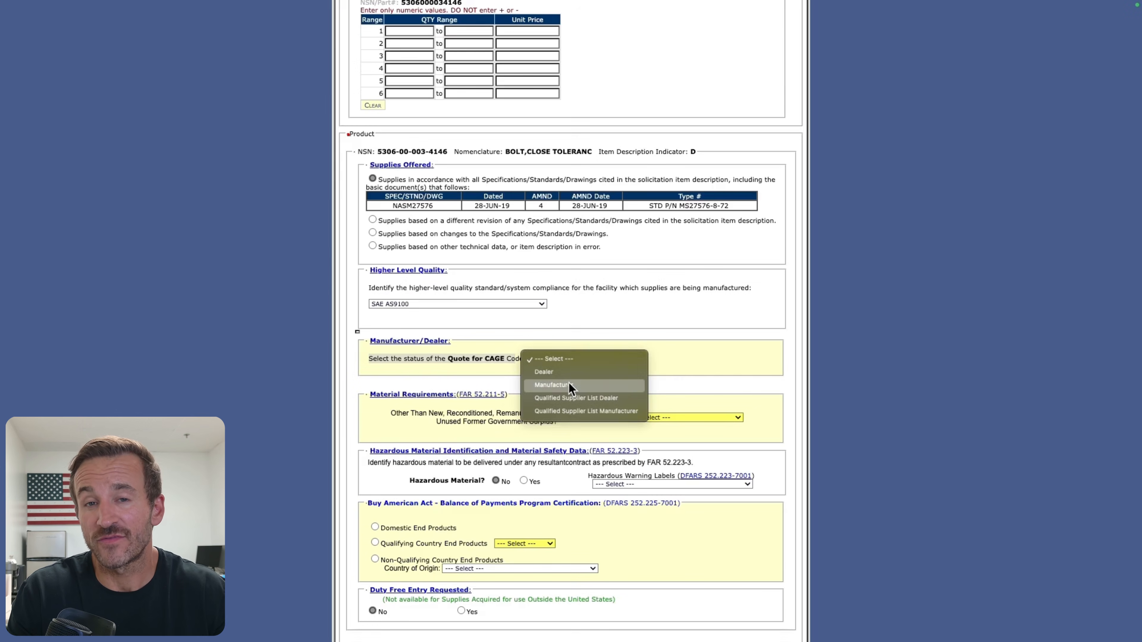
pyautogui.click(570, 388)
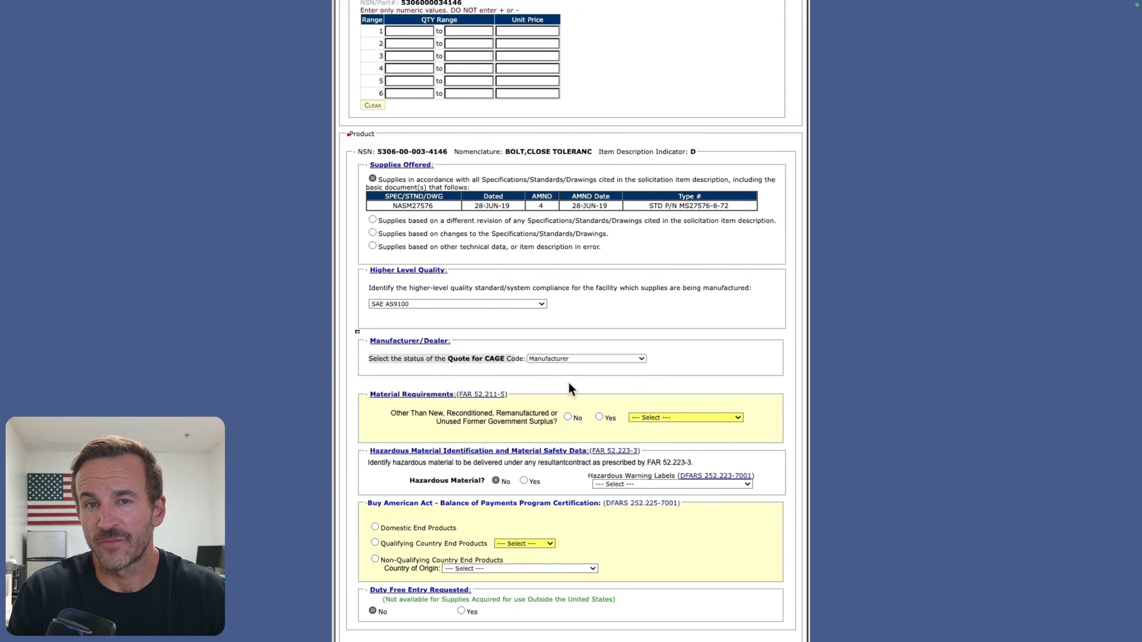
pyautogui.click(554, 356)
pyautogui.click(556, 349)
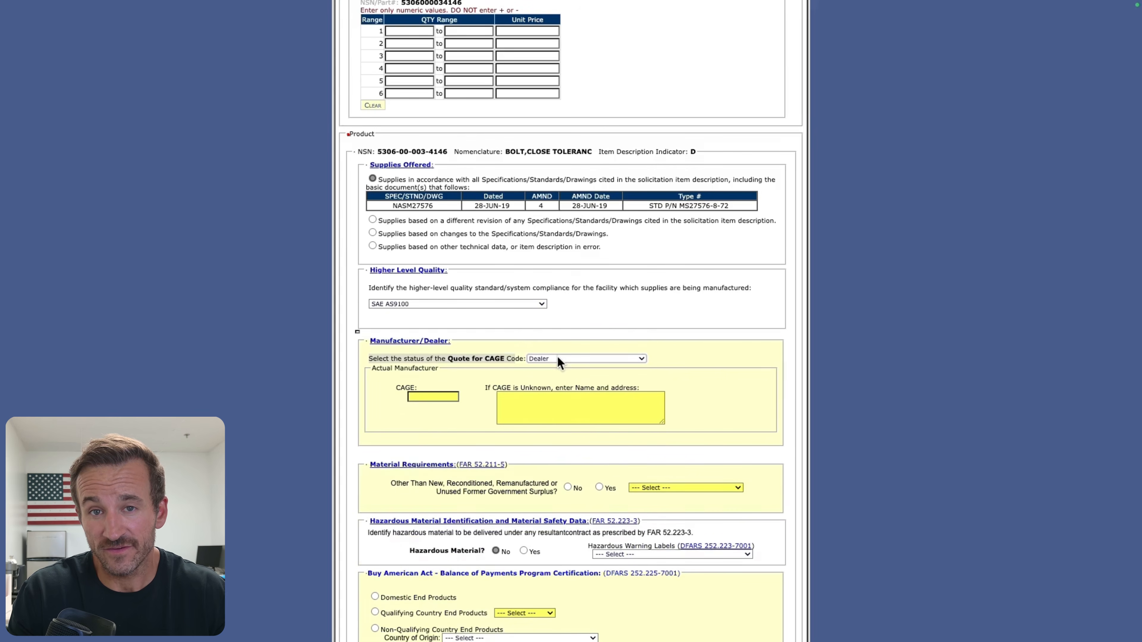
# Step: Enter the actual manufacturer's CAGE code in the dealer details
pyautogui.click(430, 398)
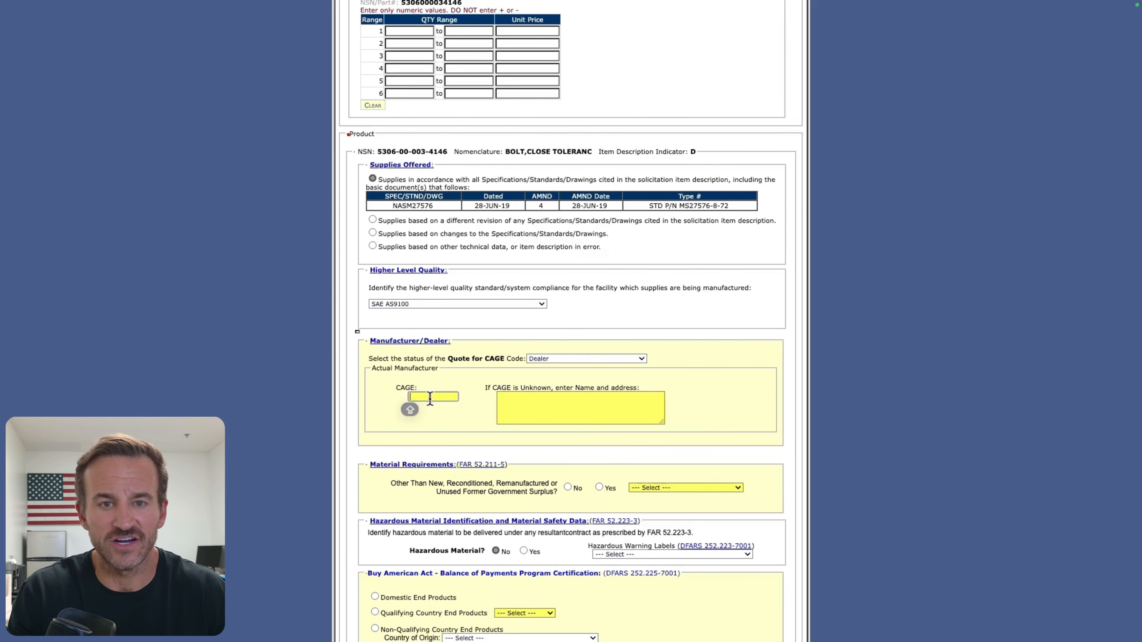
pyautogui.write('GYH76')
pyautogui.click(428, 404)
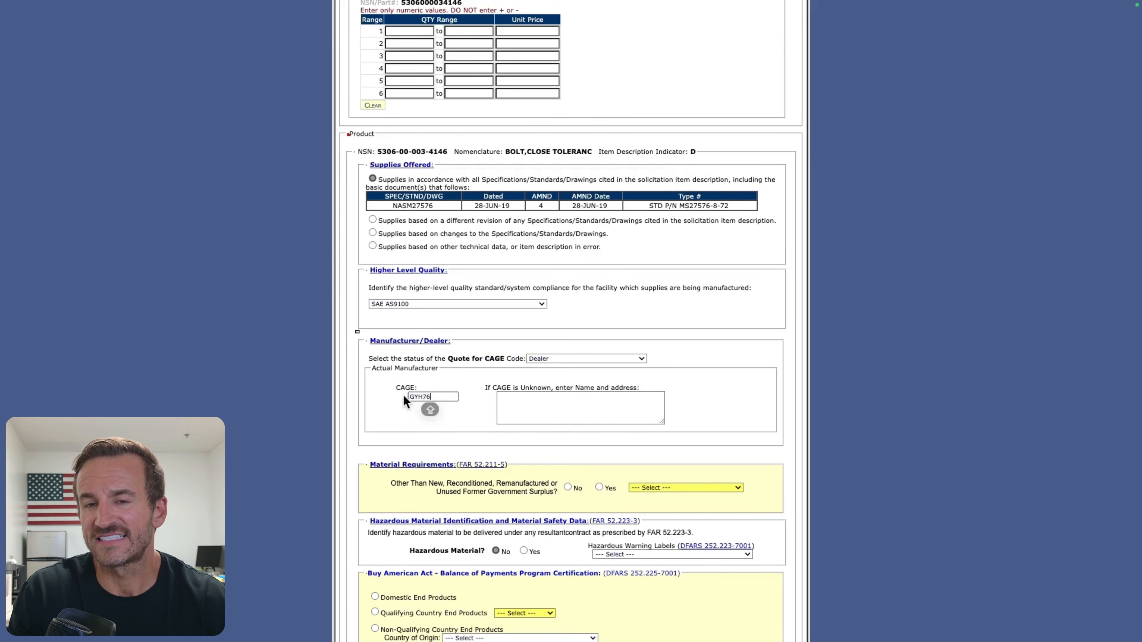
# Step: Answer No to supplying other than new, reconditioned, remanufactured or unused former government surplus material
pyautogui.scroll(-1, 415, 398)
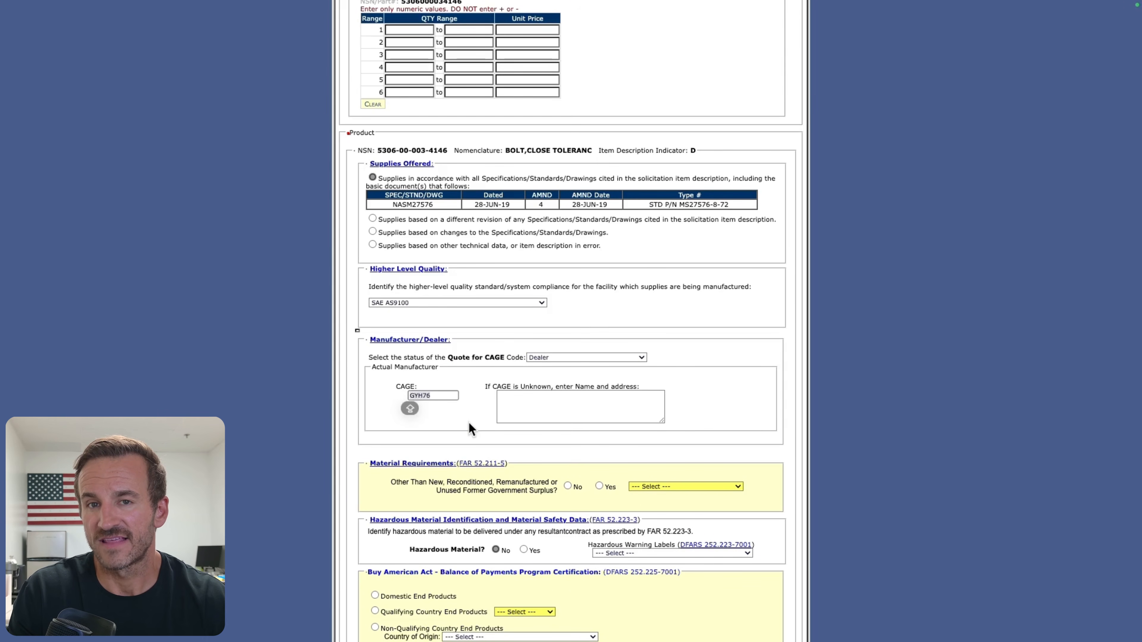
pyautogui.scroll(-5, 470, 425)
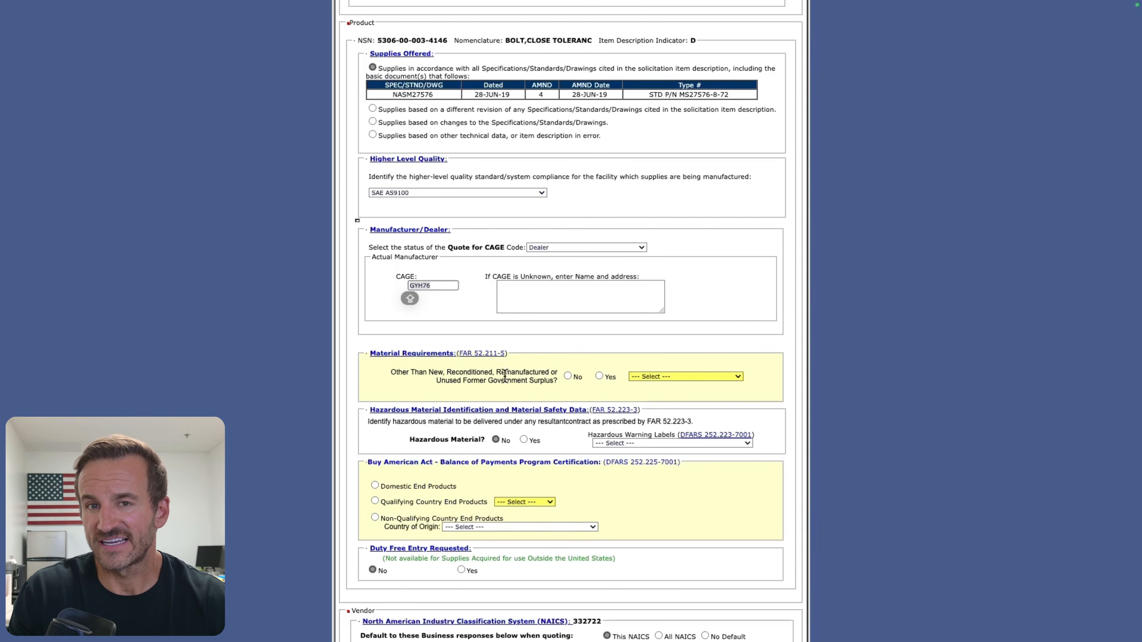
pyautogui.click(567, 376)
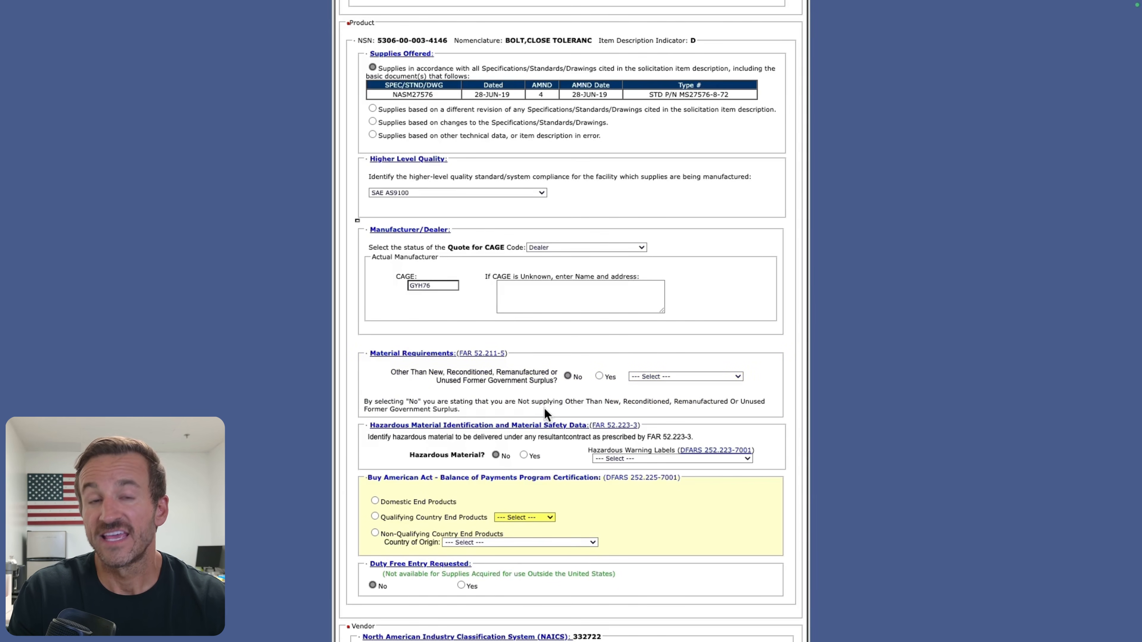
# Step: Try the answer Yes for the material requirements, view the material condition choices, and return the answer to No
pyautogui.click(600, 376)
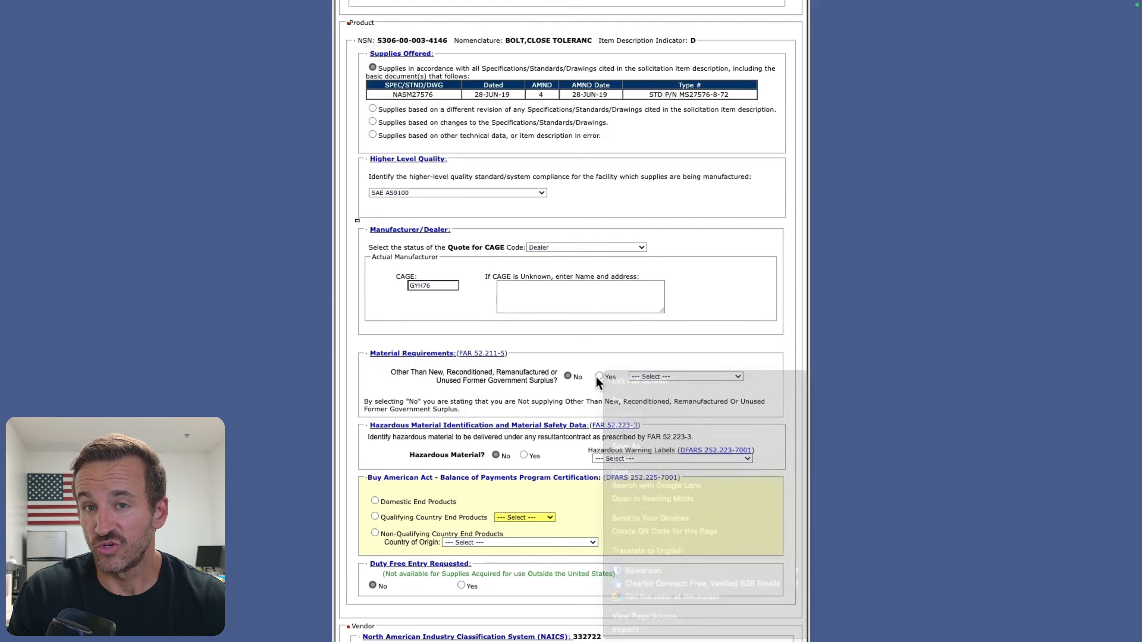
pyautogui.click(599, 376)
pyautogui.click(652, 378)
pyautogui.click(600, 381)
pyautogui.click(656, 372)
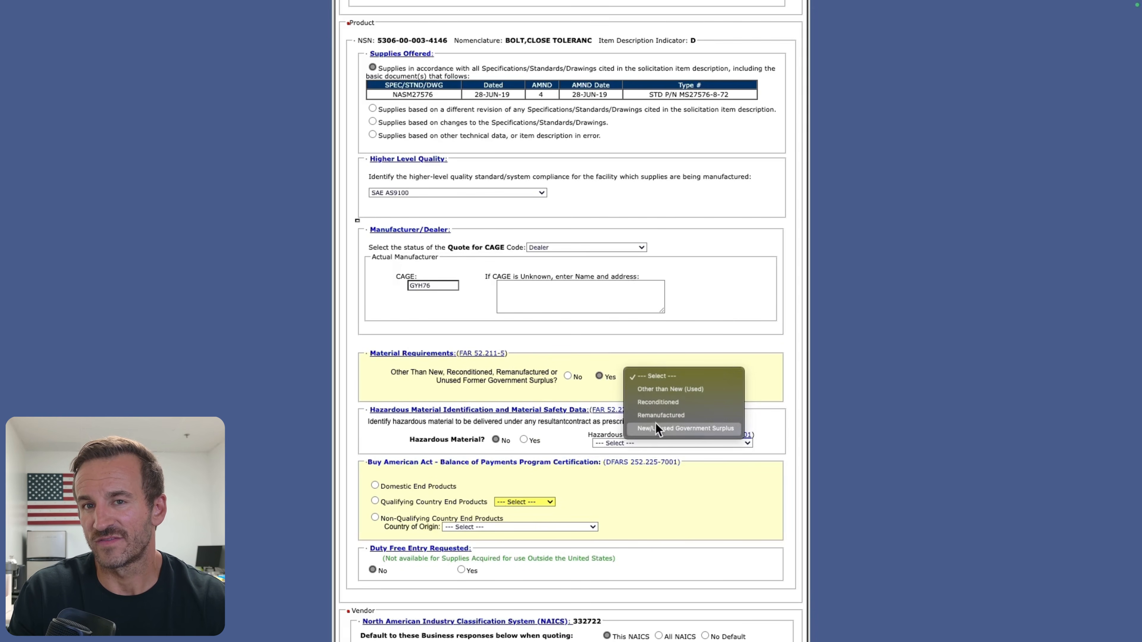
pyautogui.click(565, 372)
pyautogui.click(567, 377)
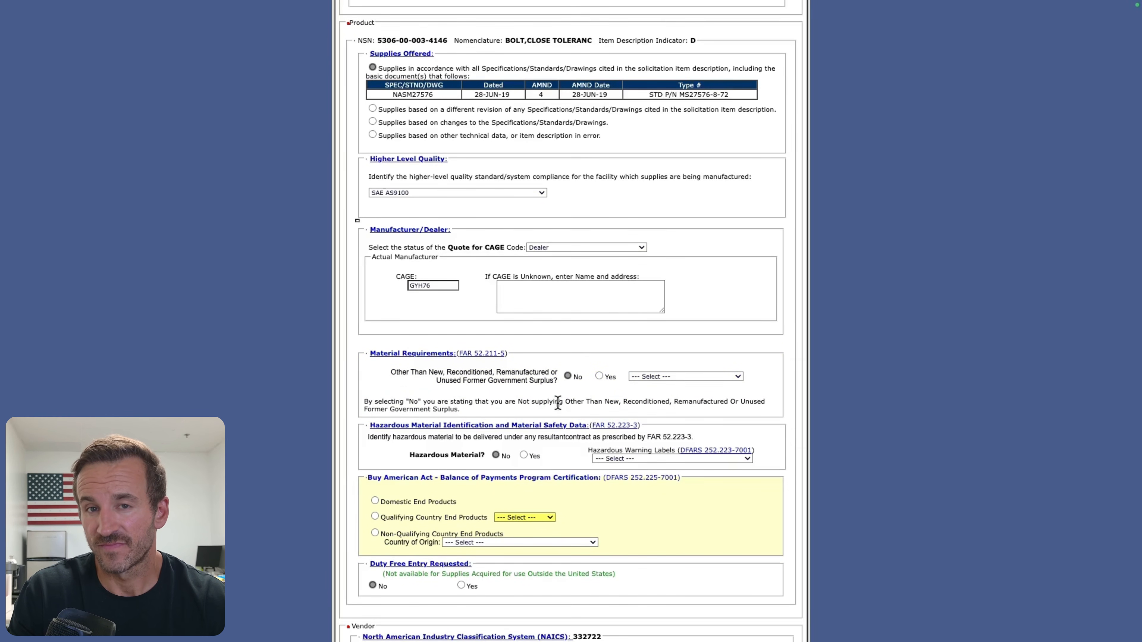
# Step: Try Non-Qualifying Country End Products in the Buy American Act certification and browse the country of origin choices
pyautogui.scroll(-2, 530, 392)
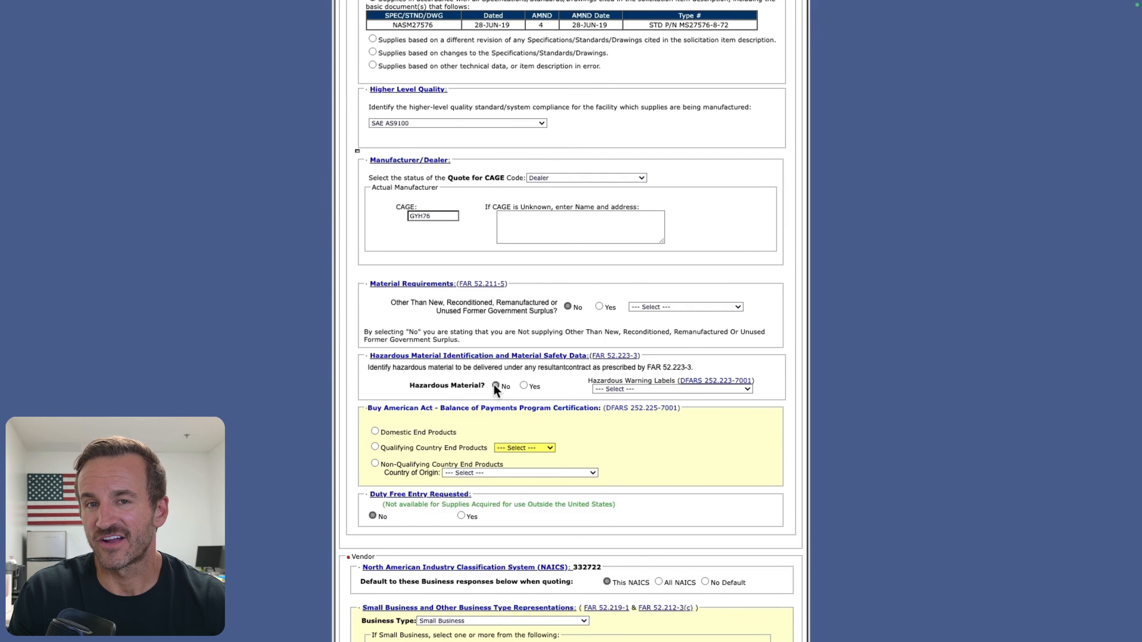
pyautogui.scroll(-2, 494, 386)
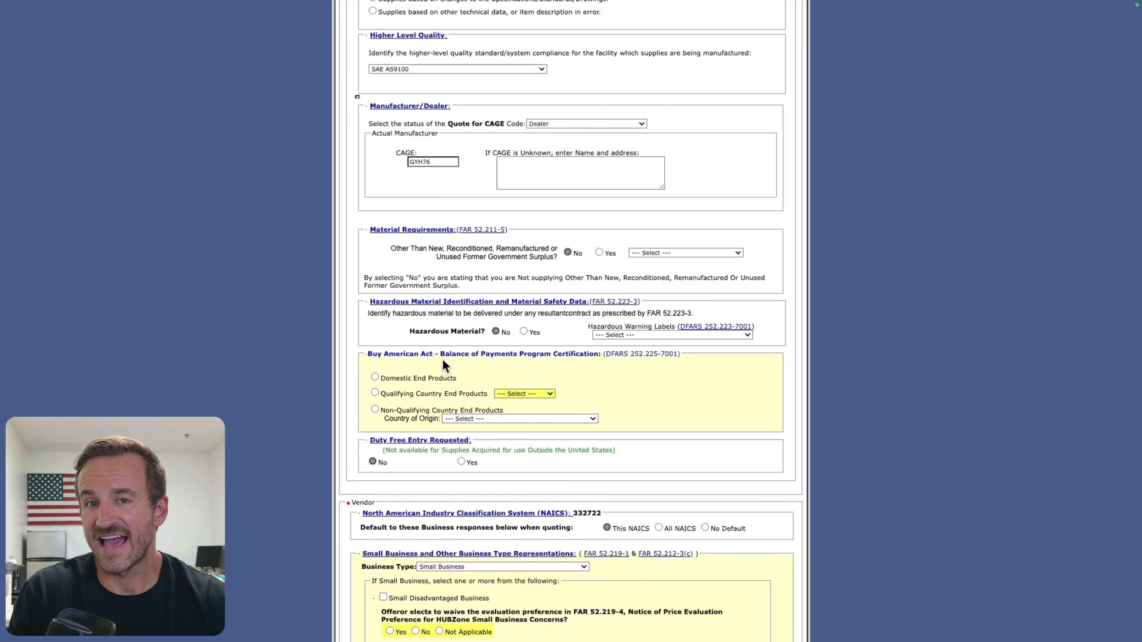
pyautogui.scroll(-1, 397, 379)
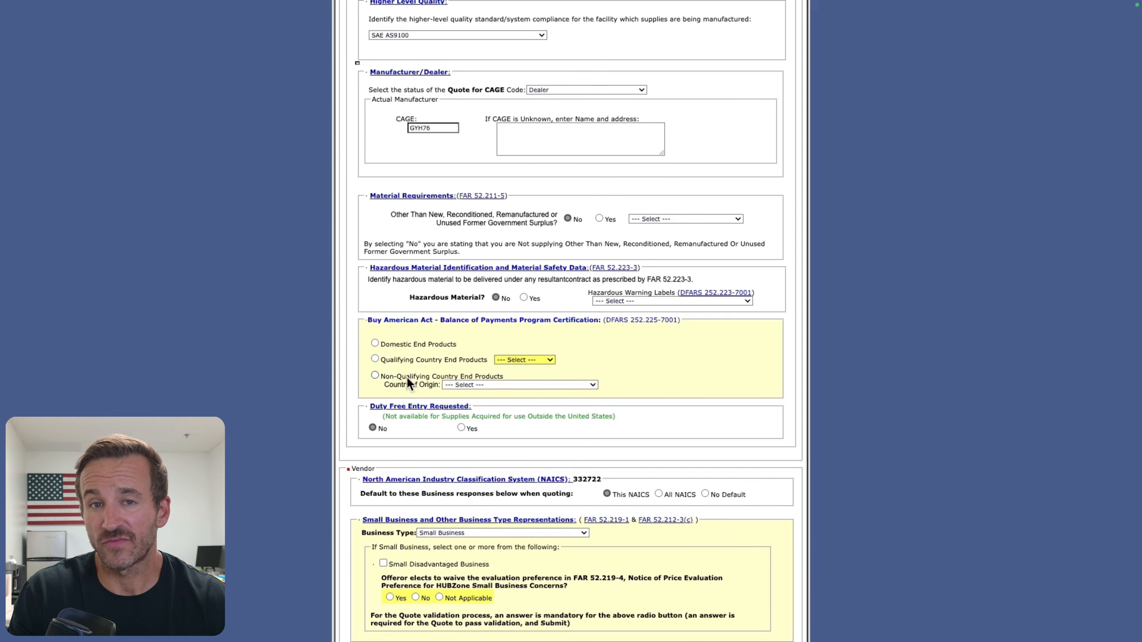
pyautogui.click(402, 344)
pyautogui.click(390, 359)
pyautogui.click(376, 376)
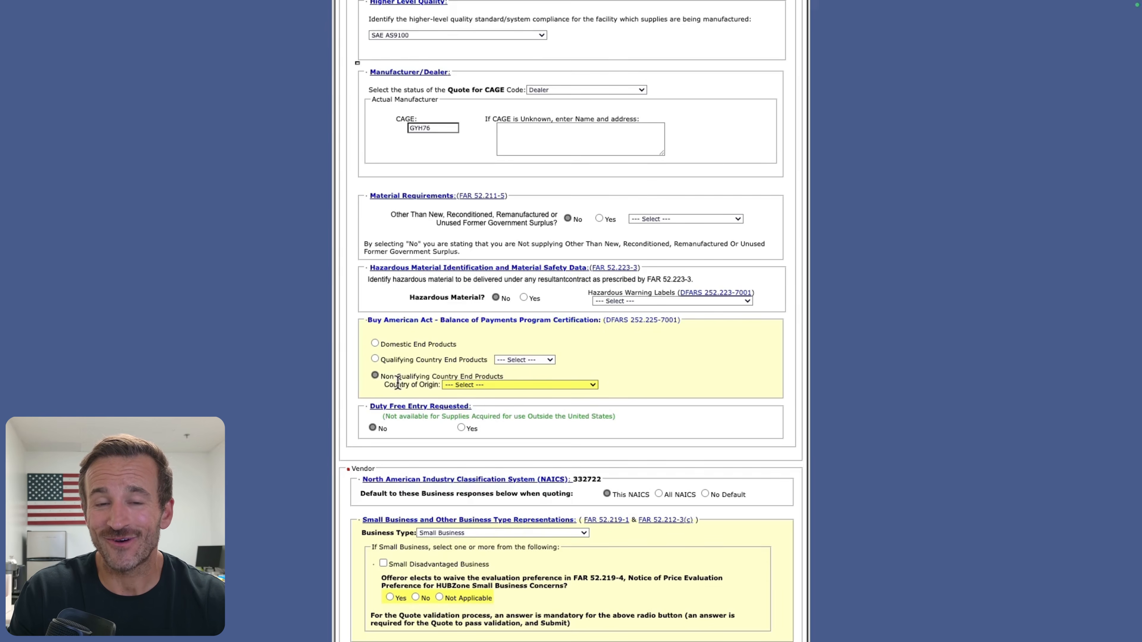
pyautogui.scroll(-1, 469, 381)
pyautogui.click(469, 384)
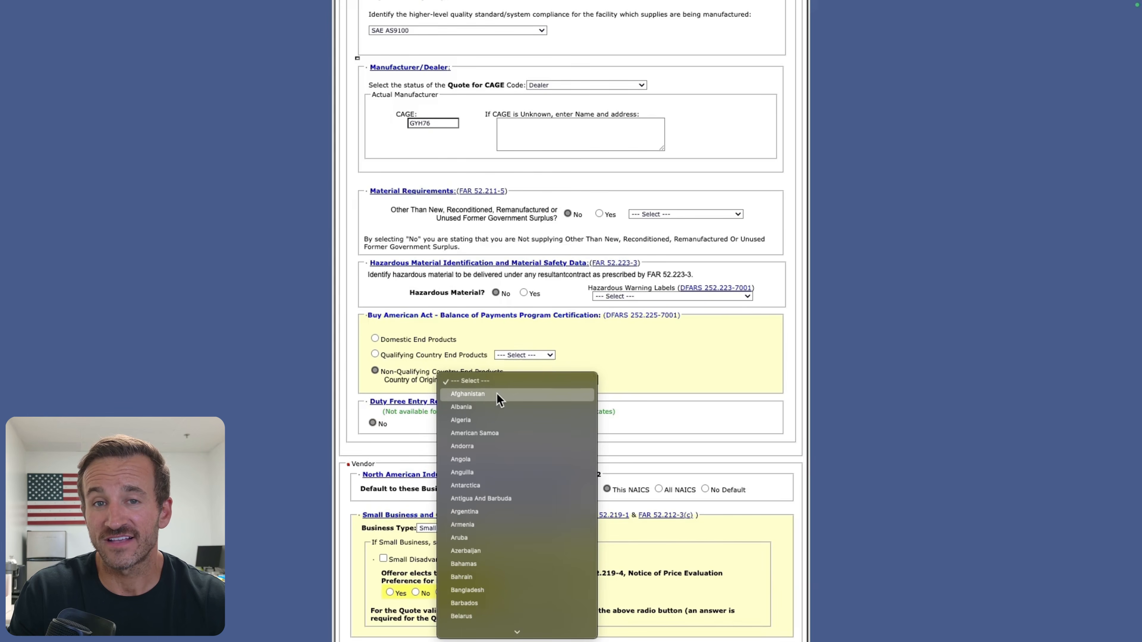
pyautogui.scroll(-2, 491, 396)
pyautogui.scroll(-10, 492, 395)
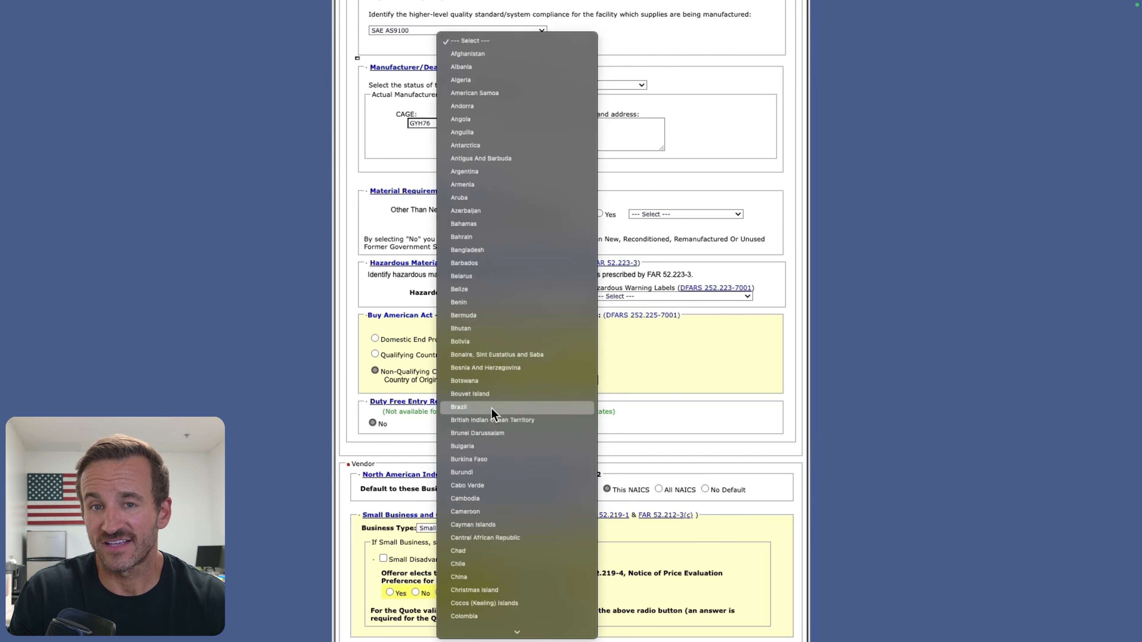
pyautogui.click(393, 340)
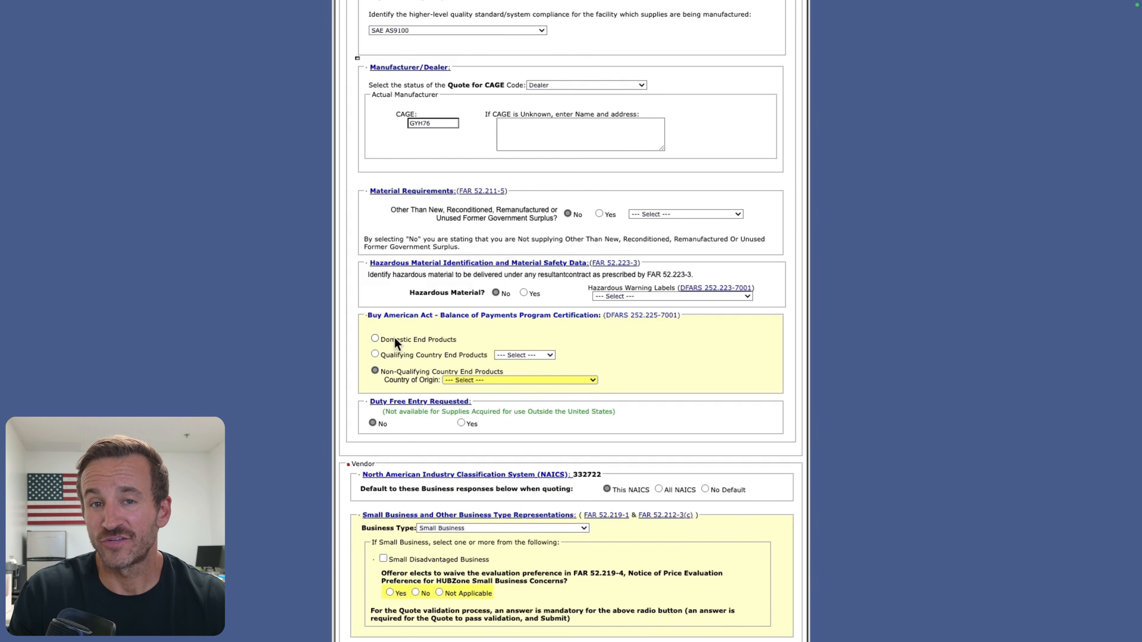
# Step: View the country choices for Qualifying Country End Products, and set the Buy American Act certification to Domestic End Products
pyautogui.click(395, 356)
pyautogui.click(516, 357)
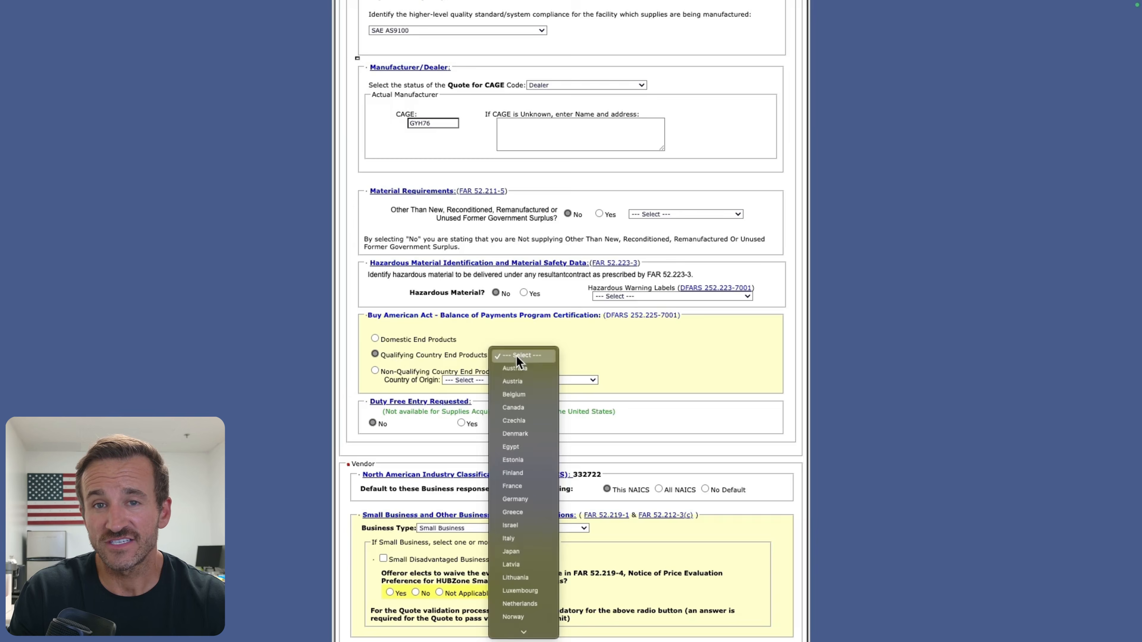
pyautogui.click(478, 342)
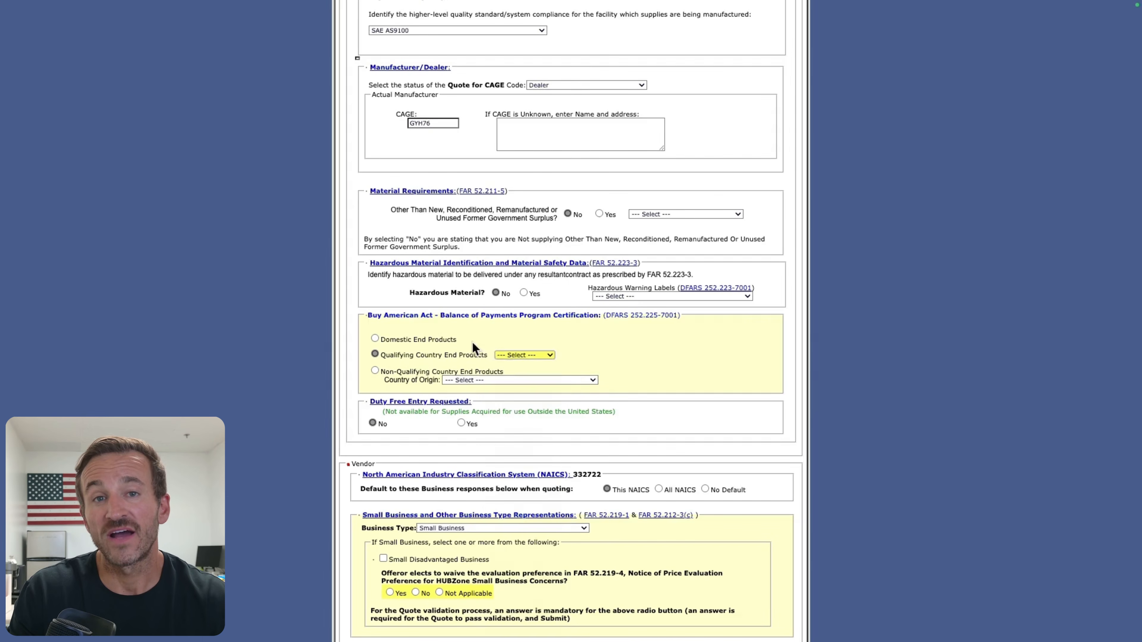
pyautogui.click(437, 341)
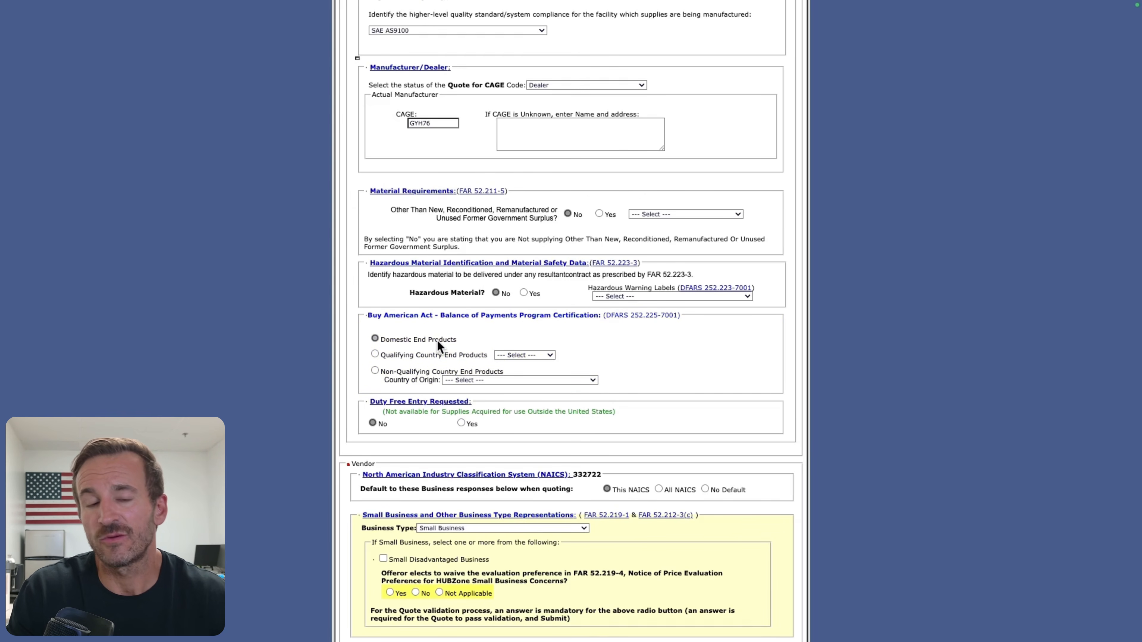
# Step: Try Yes for the duty free entry request and return the answer to No
pyautogui.scroll(-2, 422, 344)
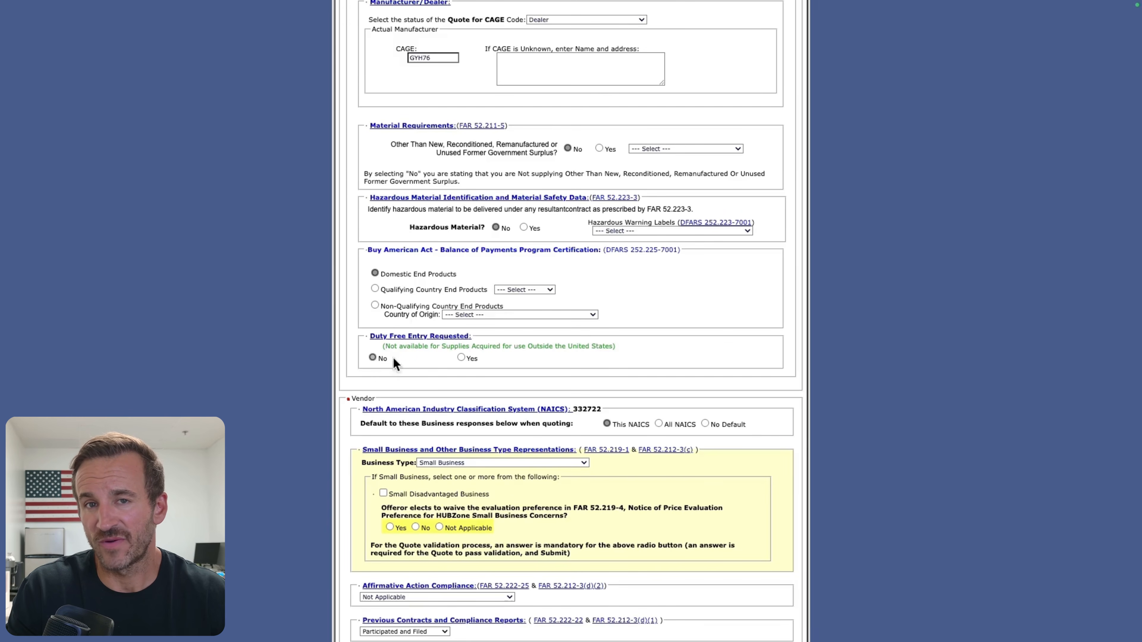
pyautogui.click(461, 359)
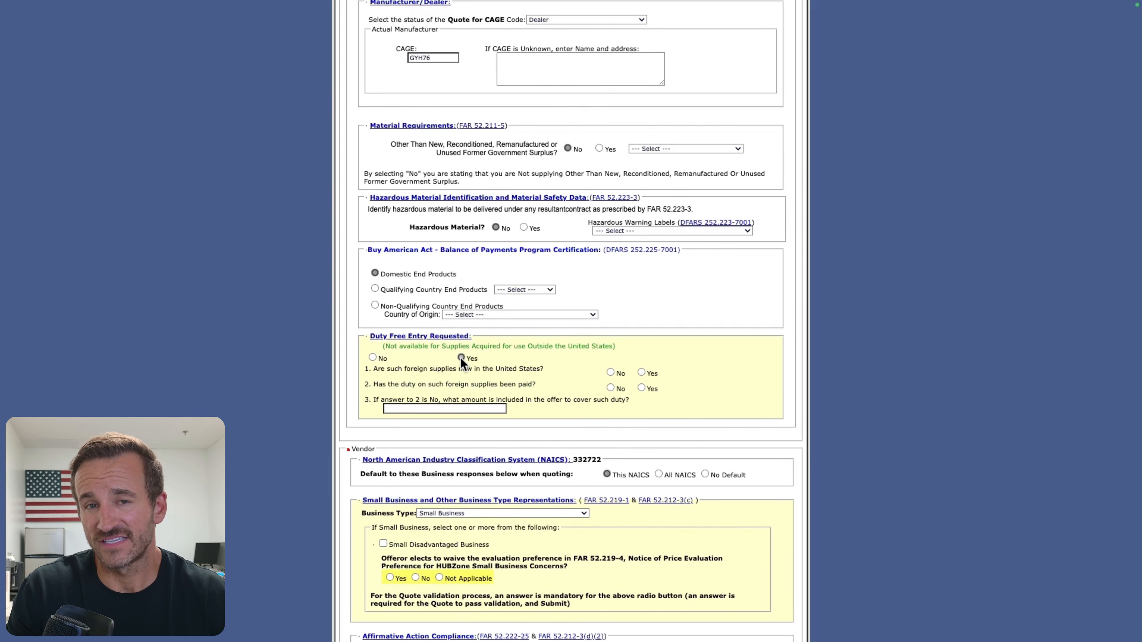
pyautogui.click(373, 359)
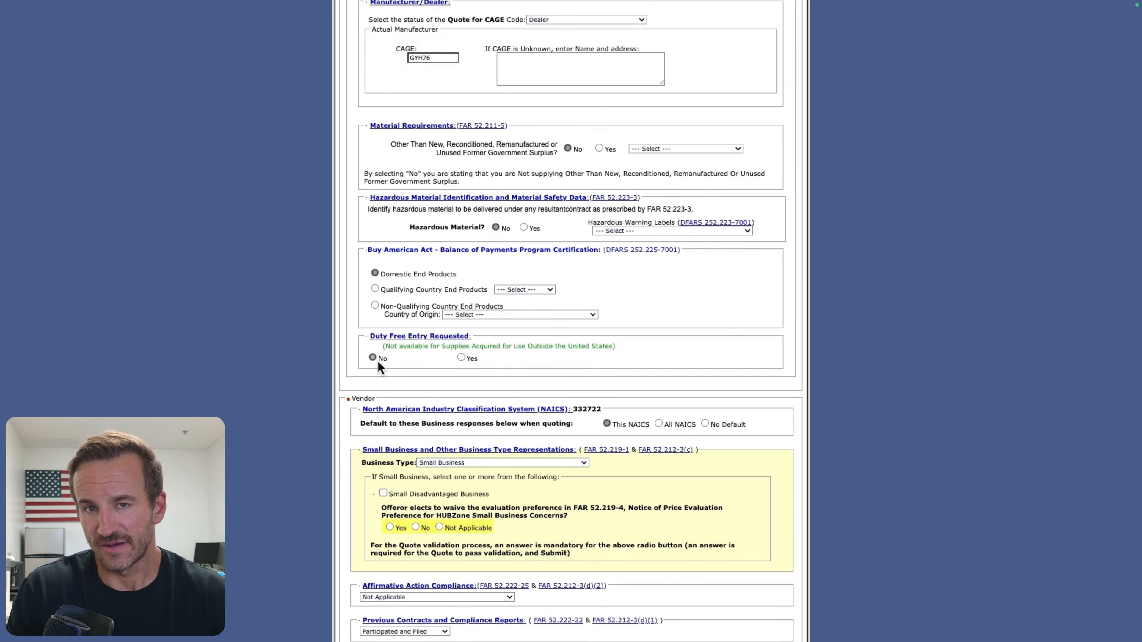
# Step: Set the default for NAICS business responses to No Default and choose Small Business as the business type
pyautogui.scroll(-2, 377, 362)
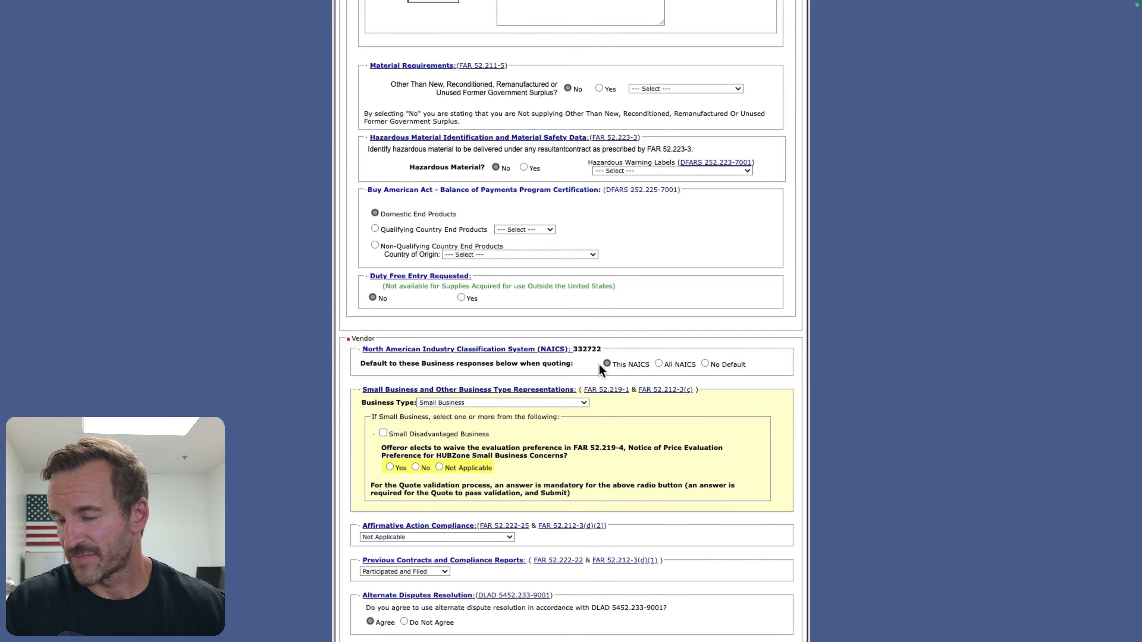
pyautogui.click(705, 364)
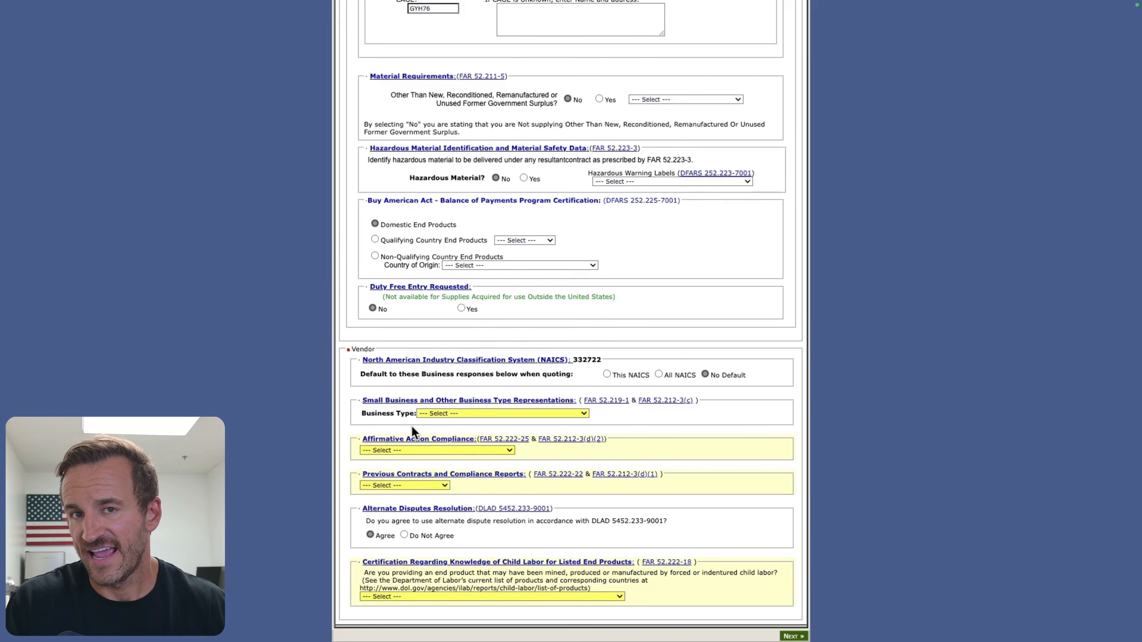
pyautogui.moveTo(366, 414); pyautogui.dragTo(405, 413)
pyautogui.click(443, 417)
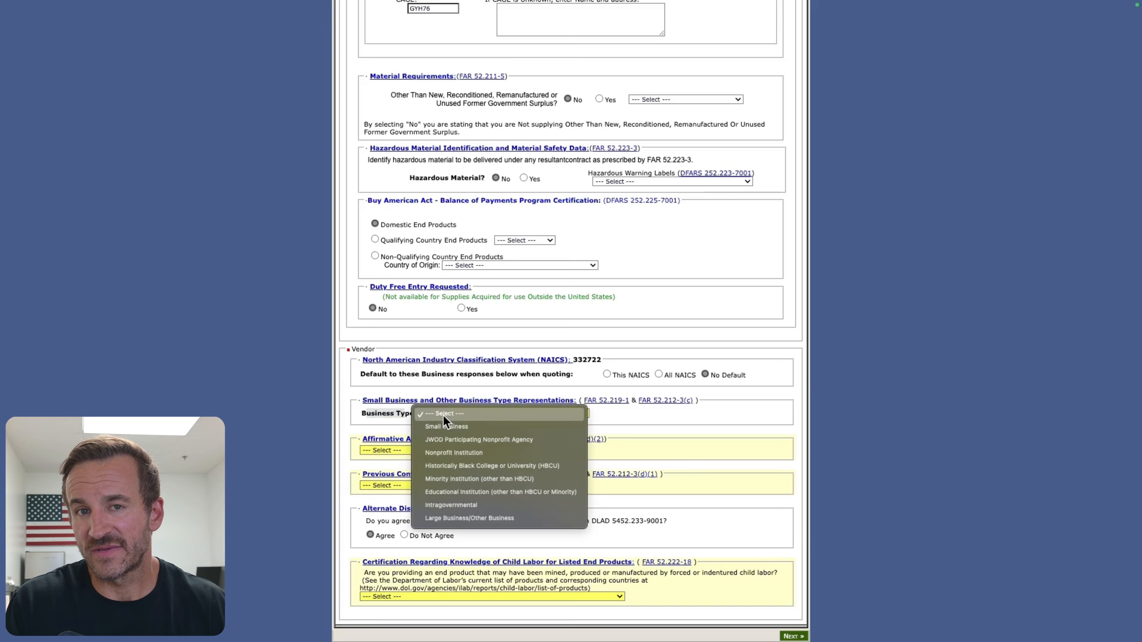
pyautogui.click(484, 428)
pyautogui.scroll(-2, 553, 445)
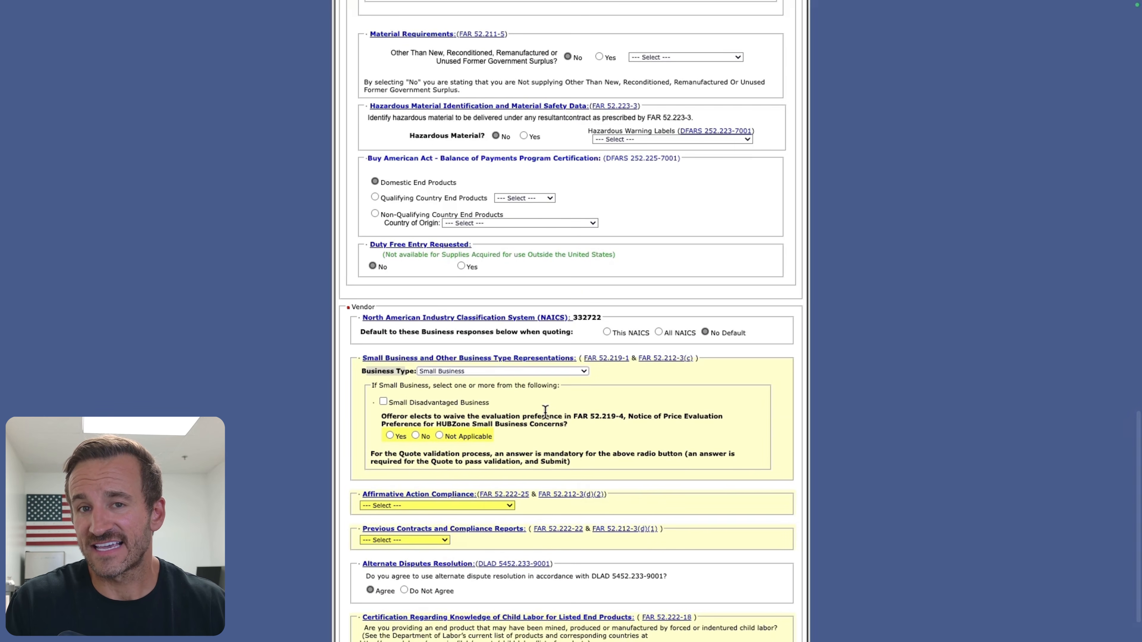
pyautogui.moveTo(377, 385); pyautogui.dragTo(447, 407)
pyautogui.click(399, 403)
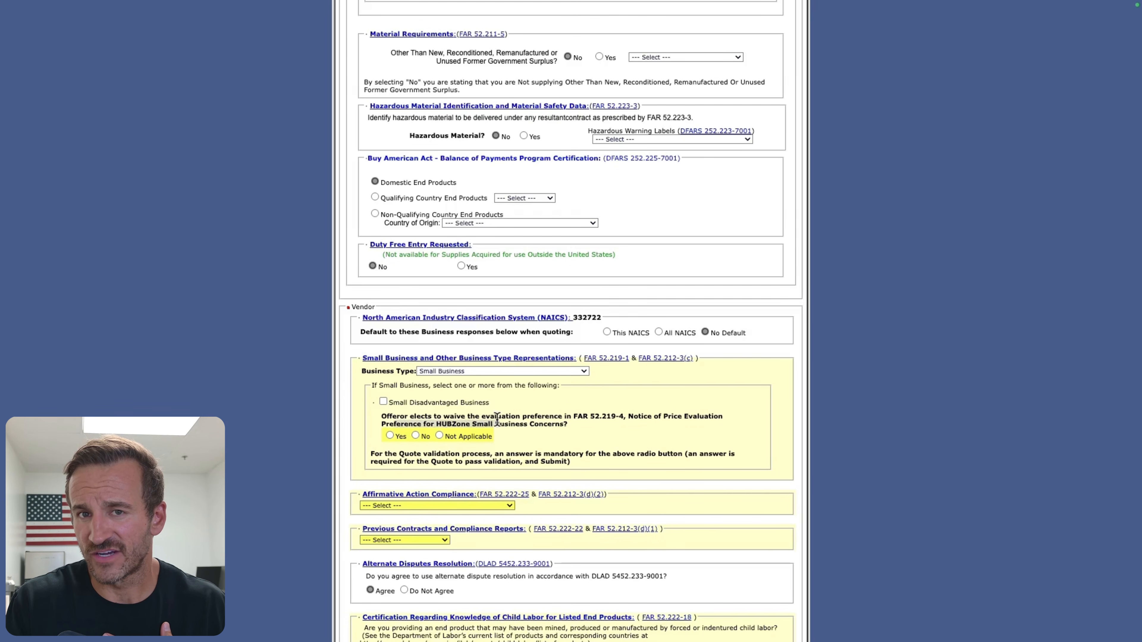
# Step: Answer the HUBZone evaluation preference waiver with Not Applicable and set Affirmative Action Compliance to Not Applicable
pyautogui.click(439, 435)
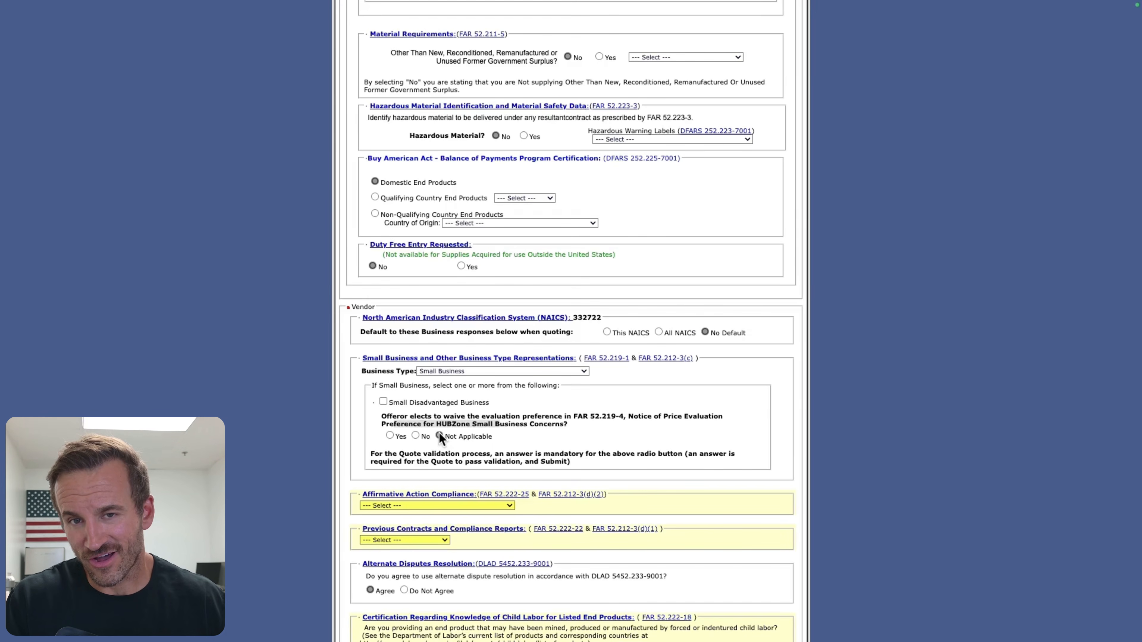
pyautogui.click(484, 435)
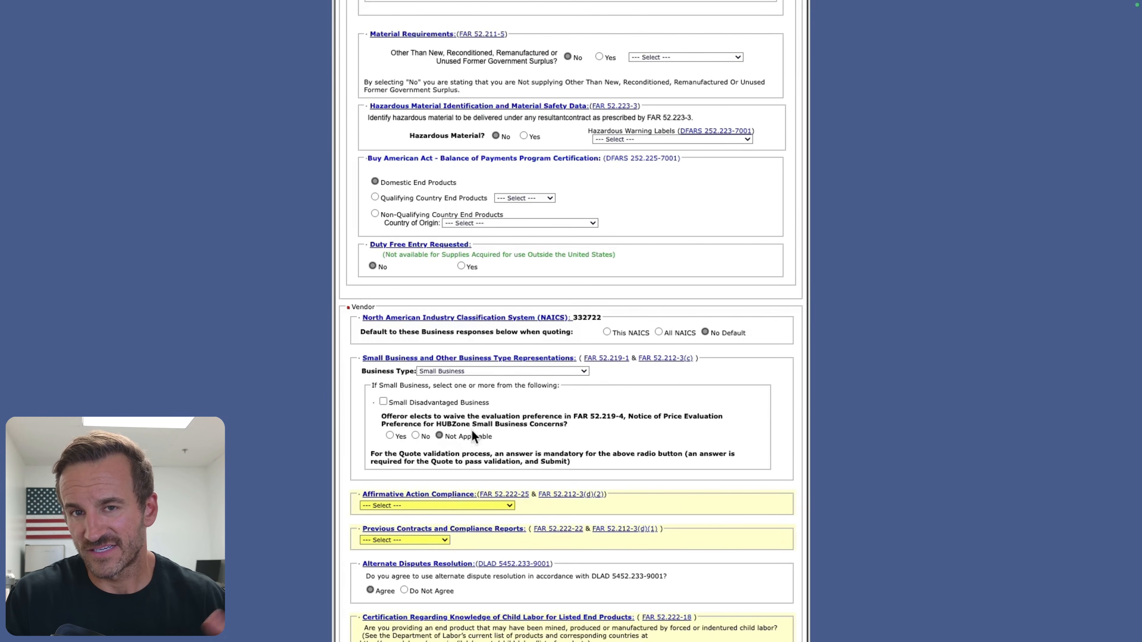
pyautogui.scroll(-1, 455, 453)
pyautogui.scroll(-2, 455, 452)
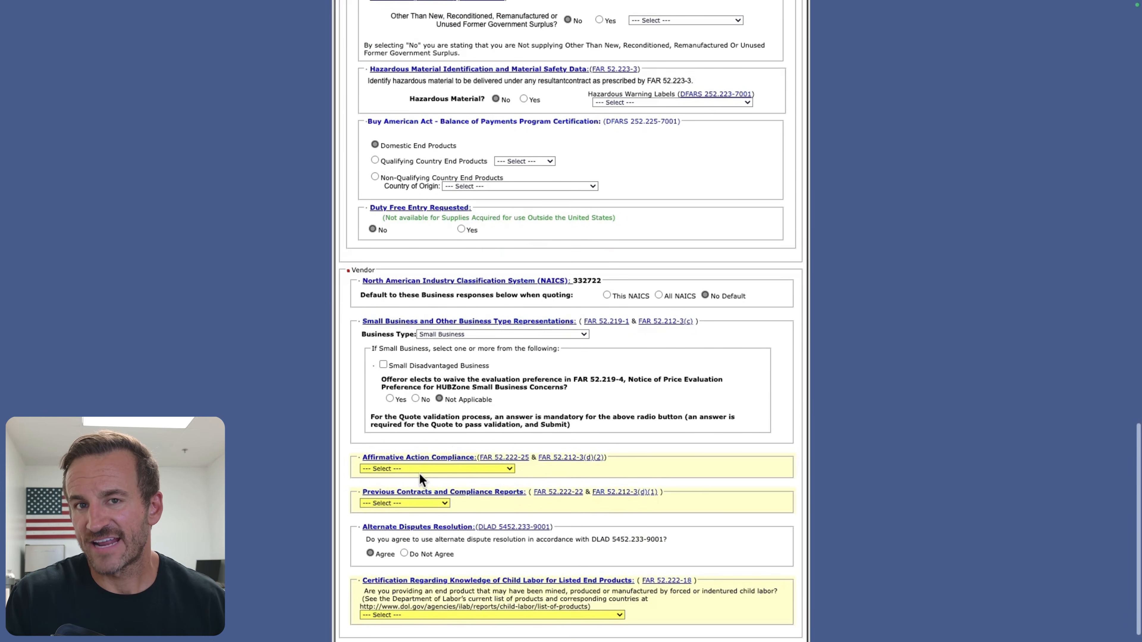
pyautogui.click(421, 470)
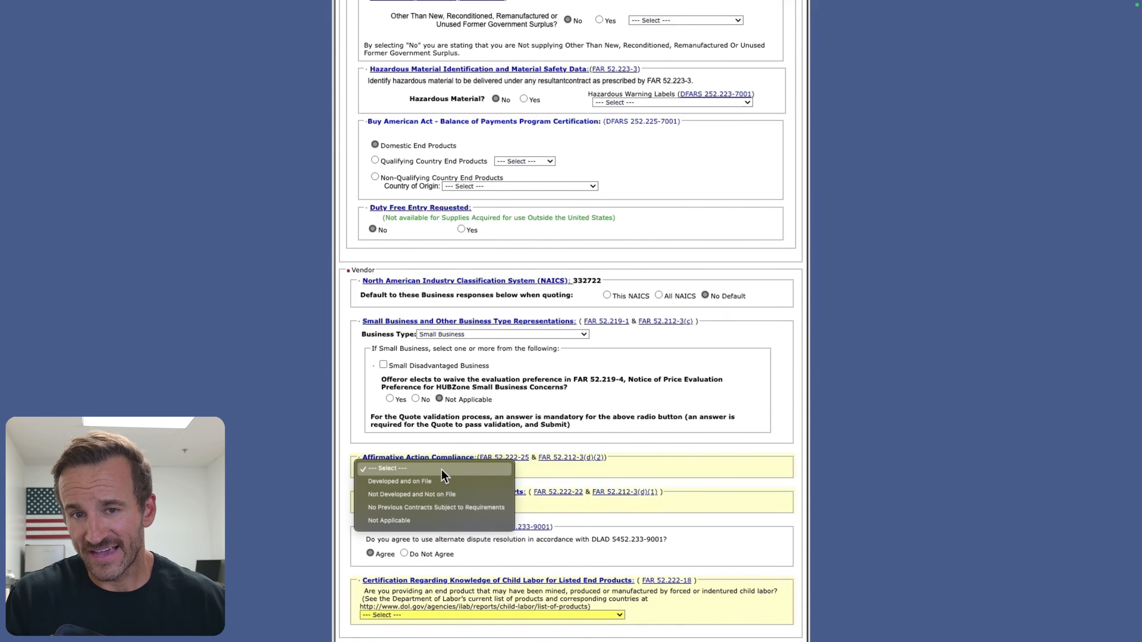
pyautogui.click(415, 519)
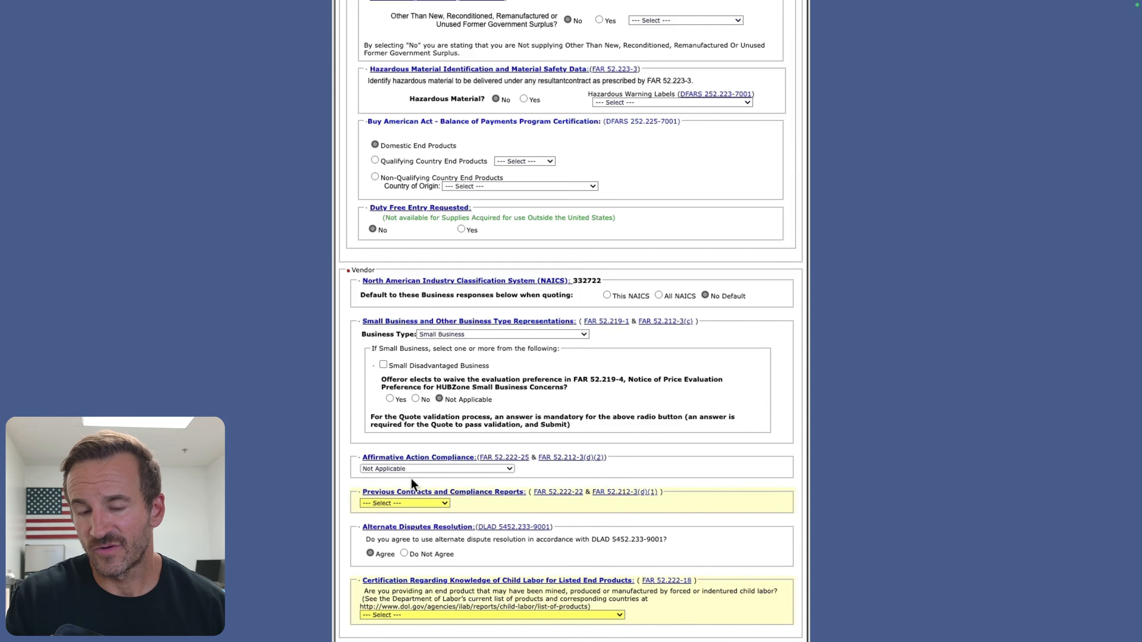
# Step: Set Previous Contracts and Compliance Reports to Participated and Filed, trying Not Participated along the way
pyautogui.scroll(-1, 413, 474)
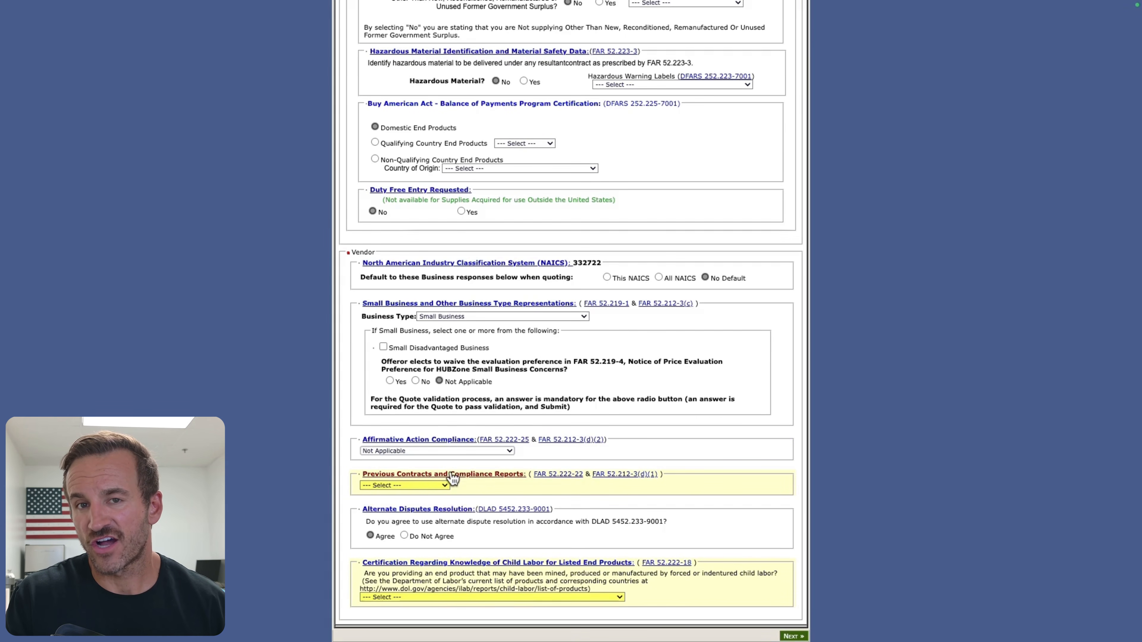
pyautogui.click(409, 483)
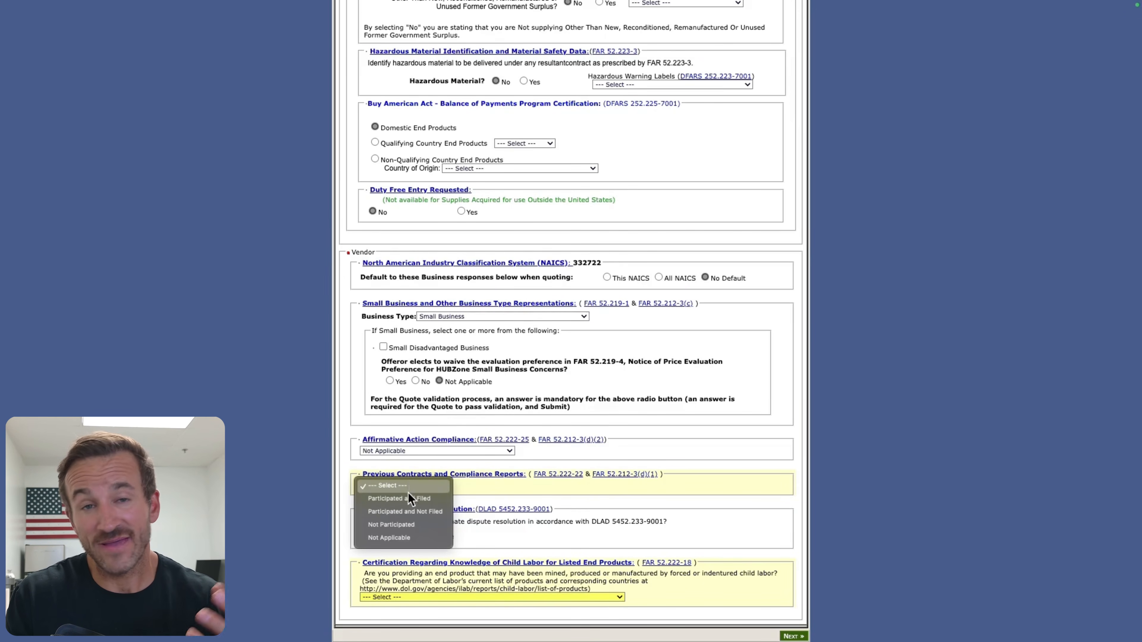
pyautogui.click(408, 496)
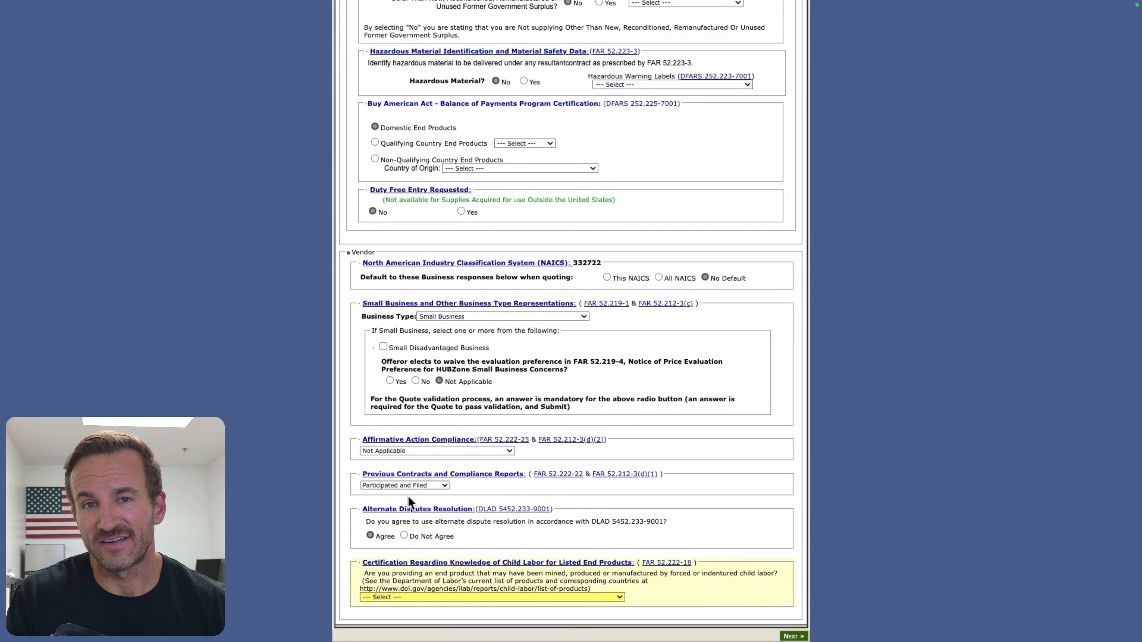
pyautogui.click(411, 487)
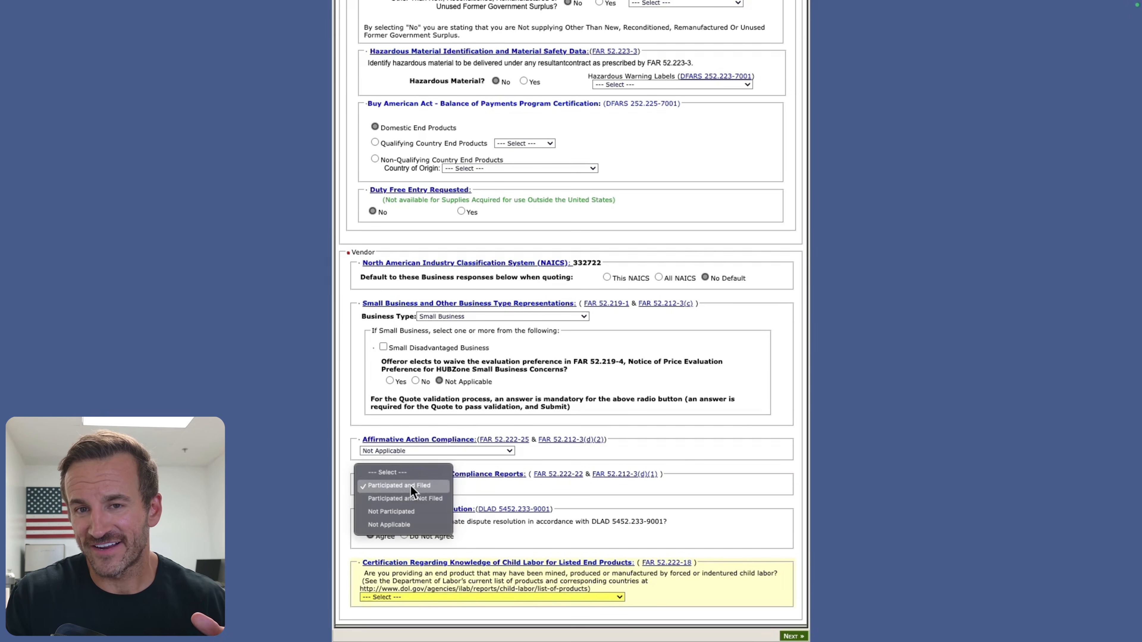
pyautogui.click(409, 512)
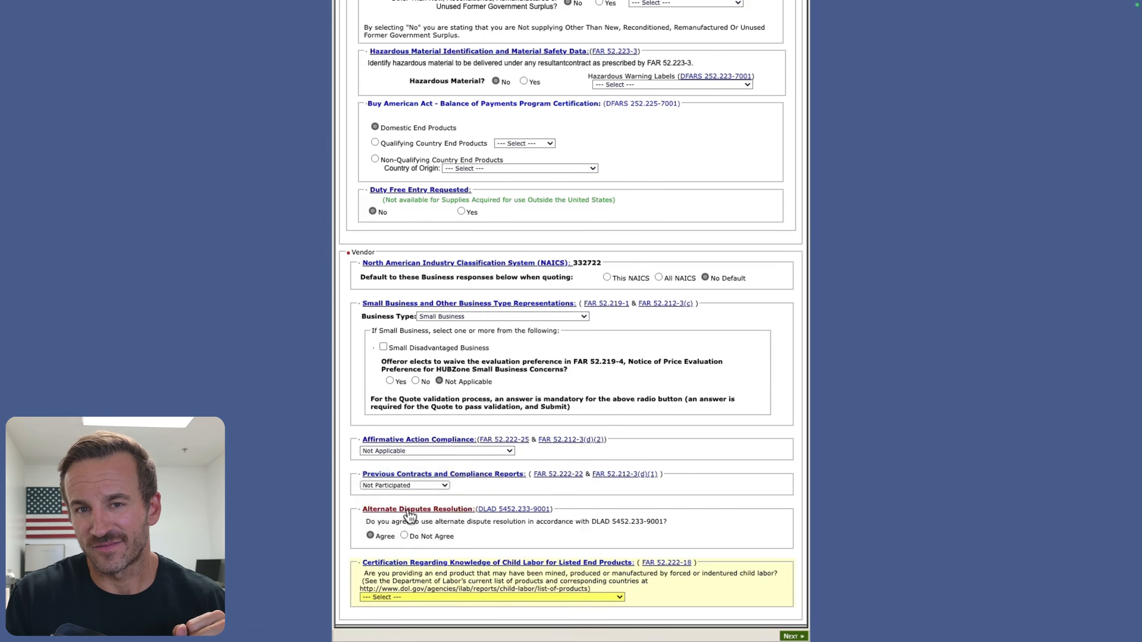
pyautogui.click(405, 486)
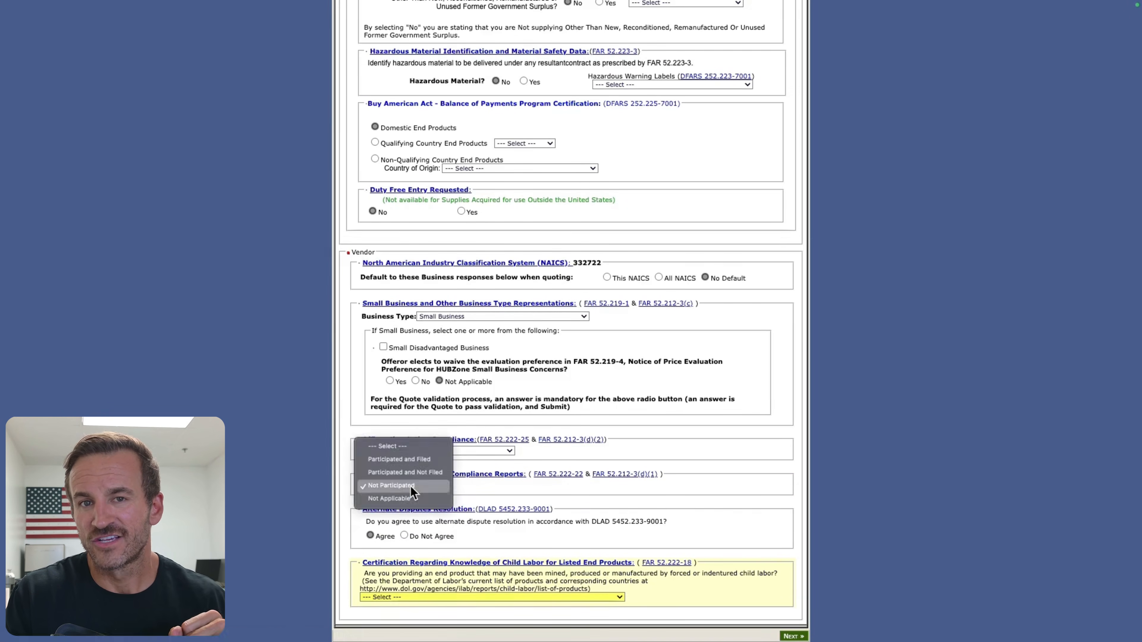
pyautogui.click(407, 460)
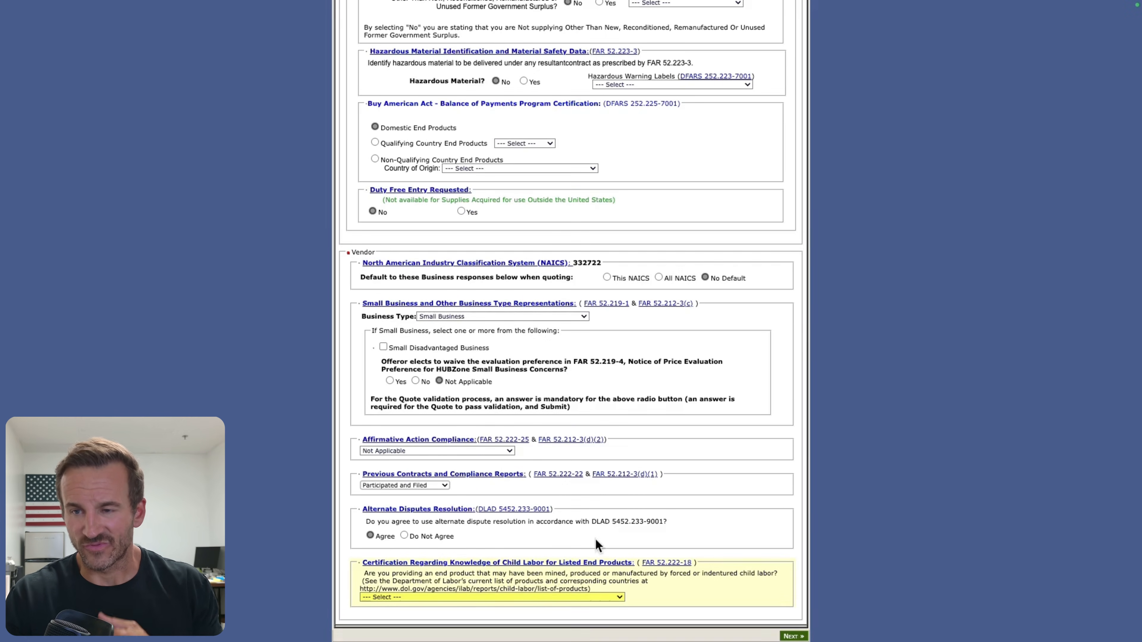
# Step: Agree to alternate disputes resolution and answer No in the child labor certification for listed end products
pyautogui.click(370, 535)
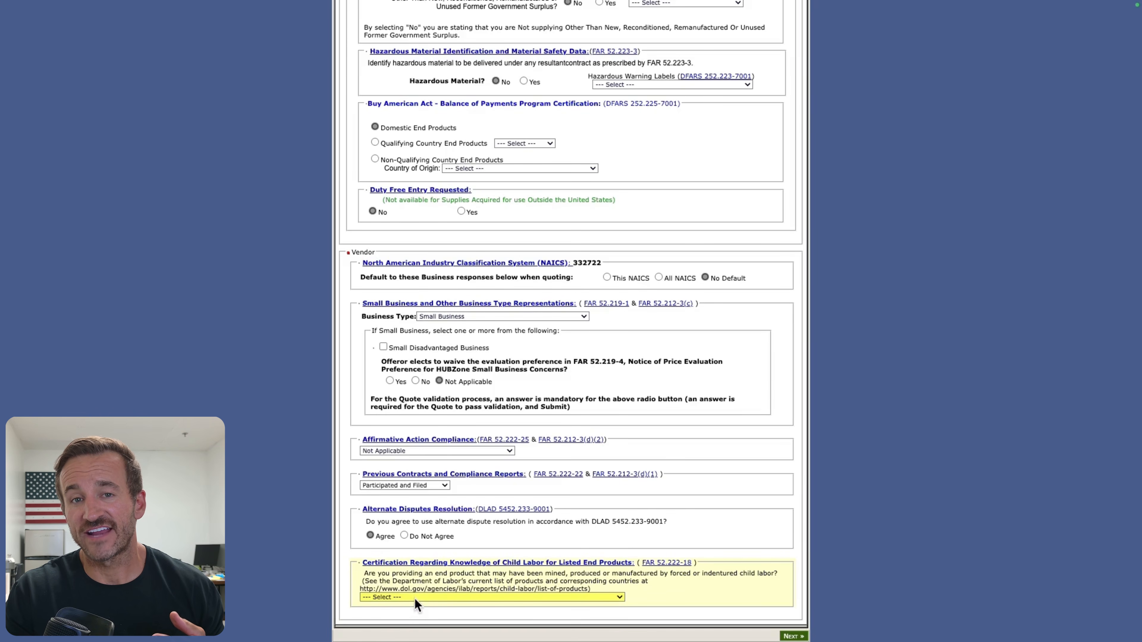
pyautogui.click(415, 597)
pyautogui.click(417, 555)
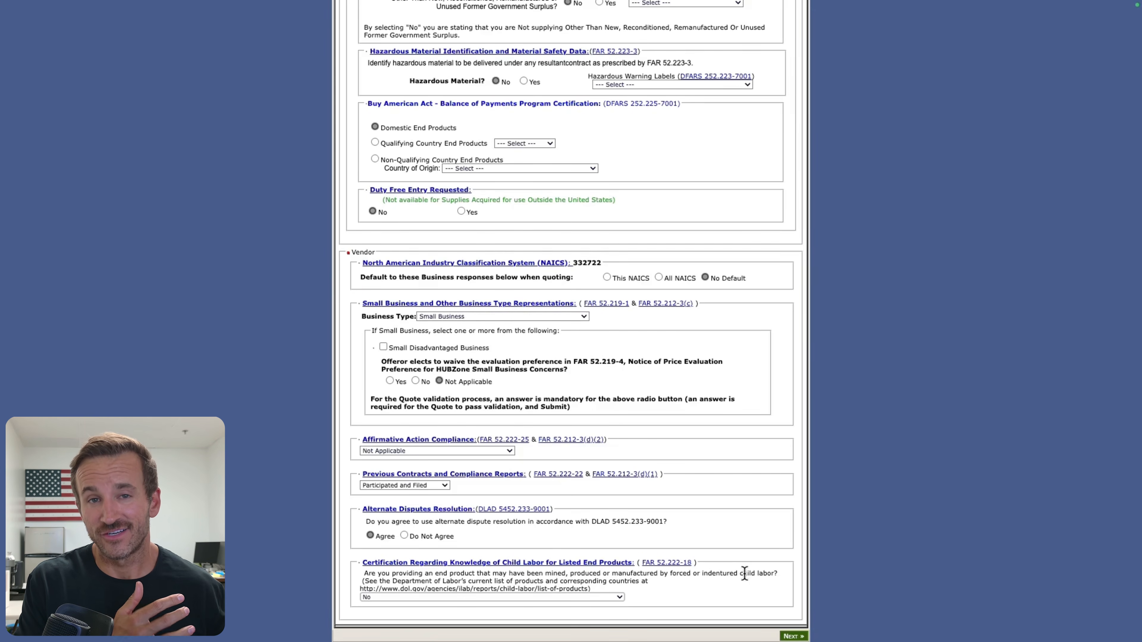
# Step: Review the completed step 1 quote form from header to vendor section and proceed to step 2
pyautogui.scroll(14, 602, 399)
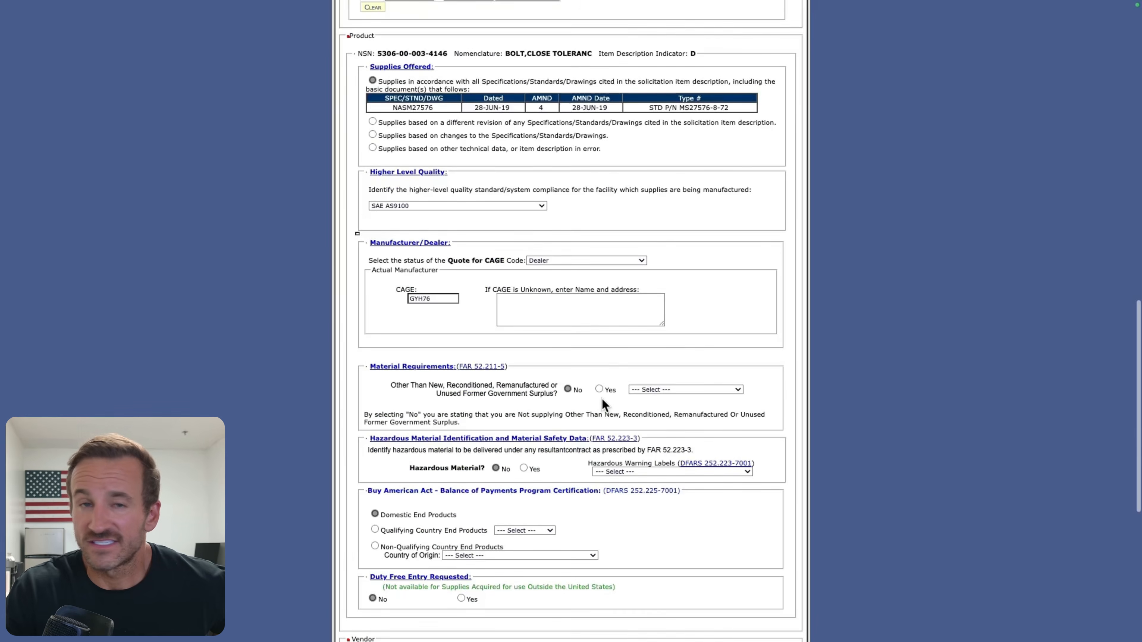
pyautogui.scroll(15, 585, 390)
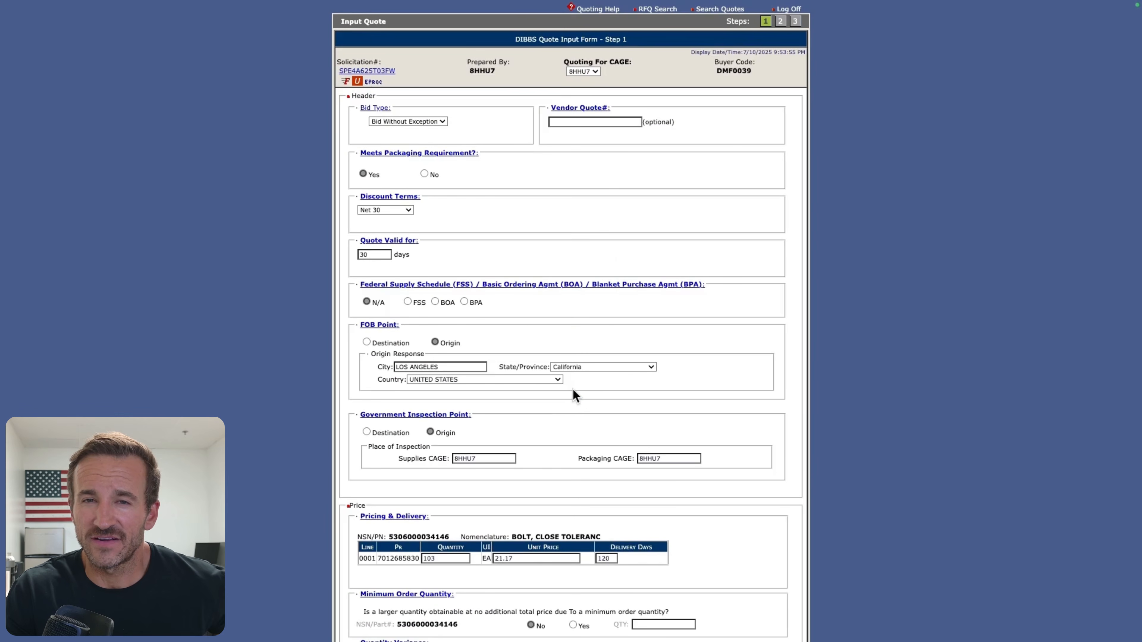
pyautogui.scroll(-13, 570, 389)
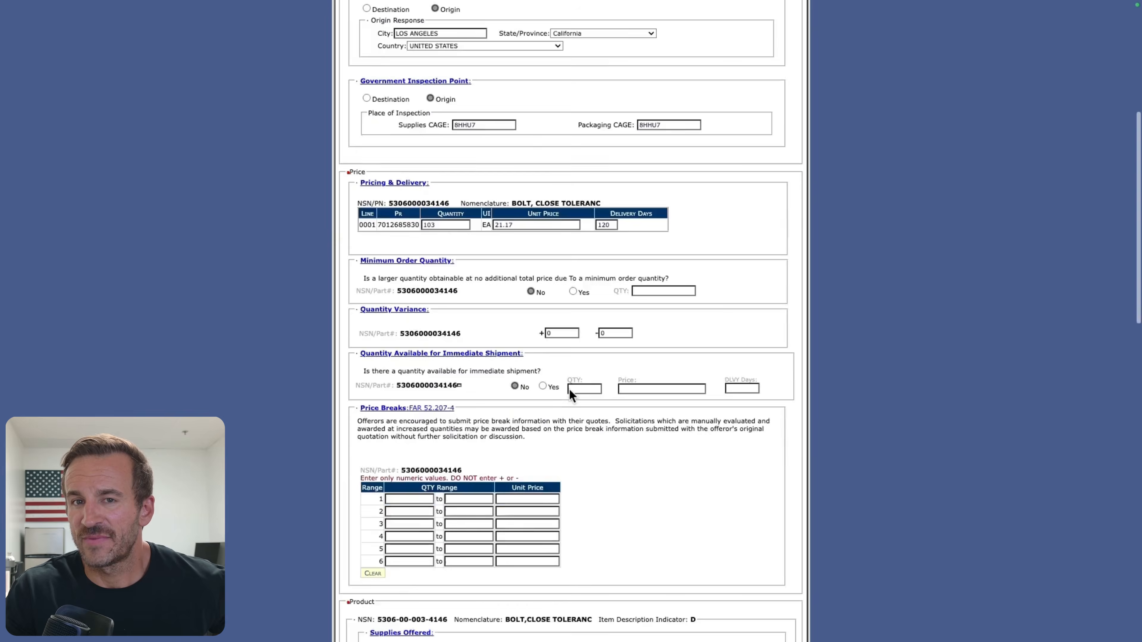
pyautogui.scroll(-6, 569, 389)
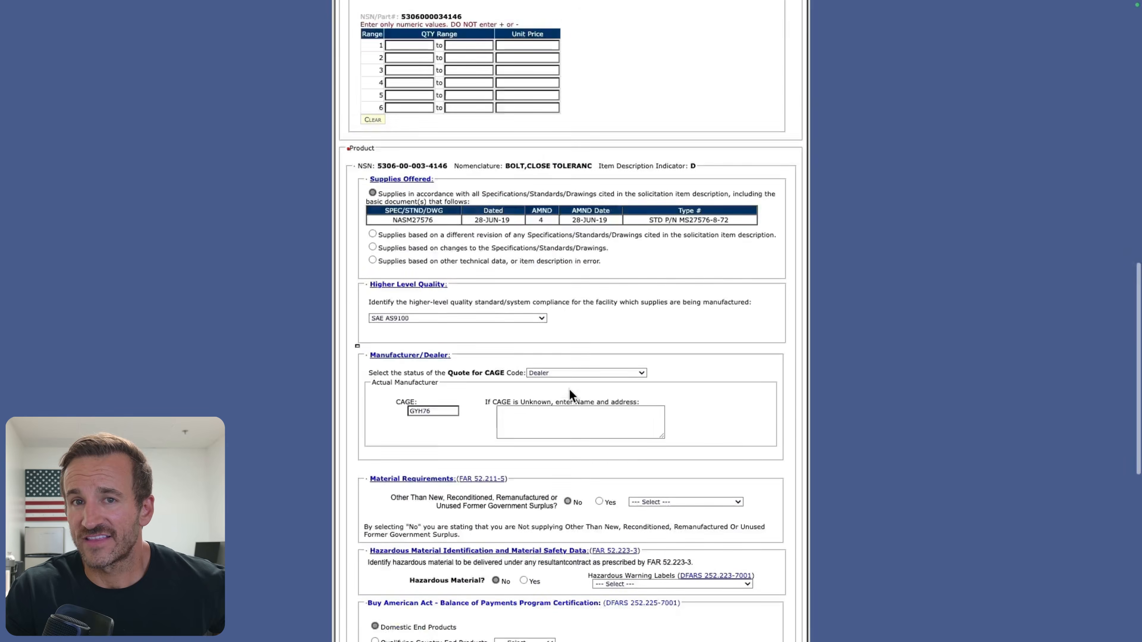
pyautogui.scroll(-10, 570, 389)
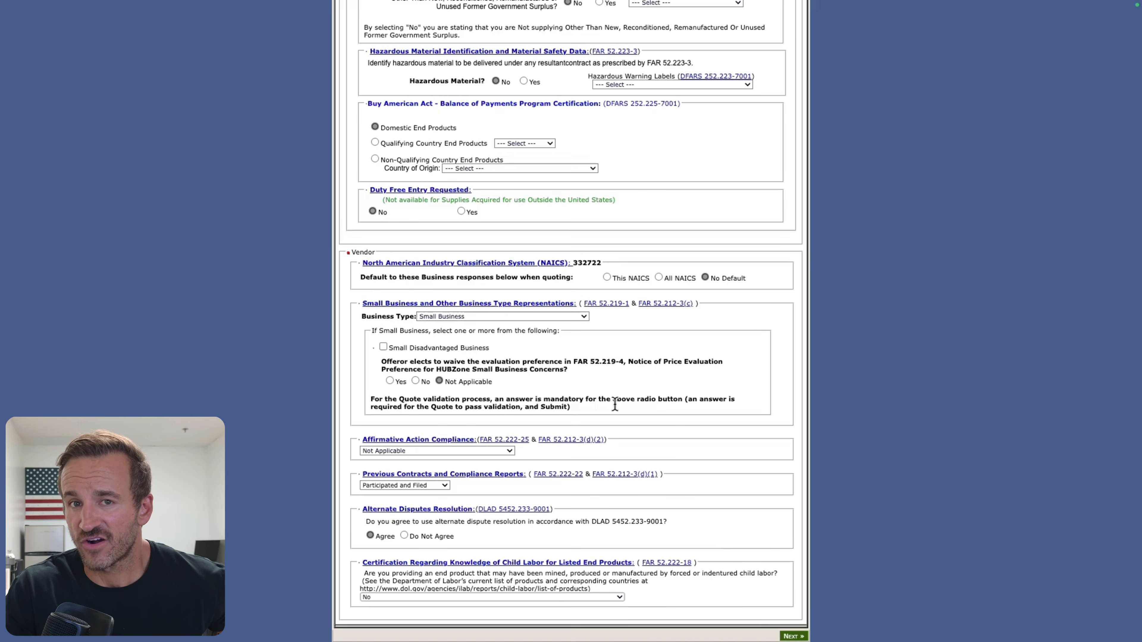
pyautogui.click(792, 636)
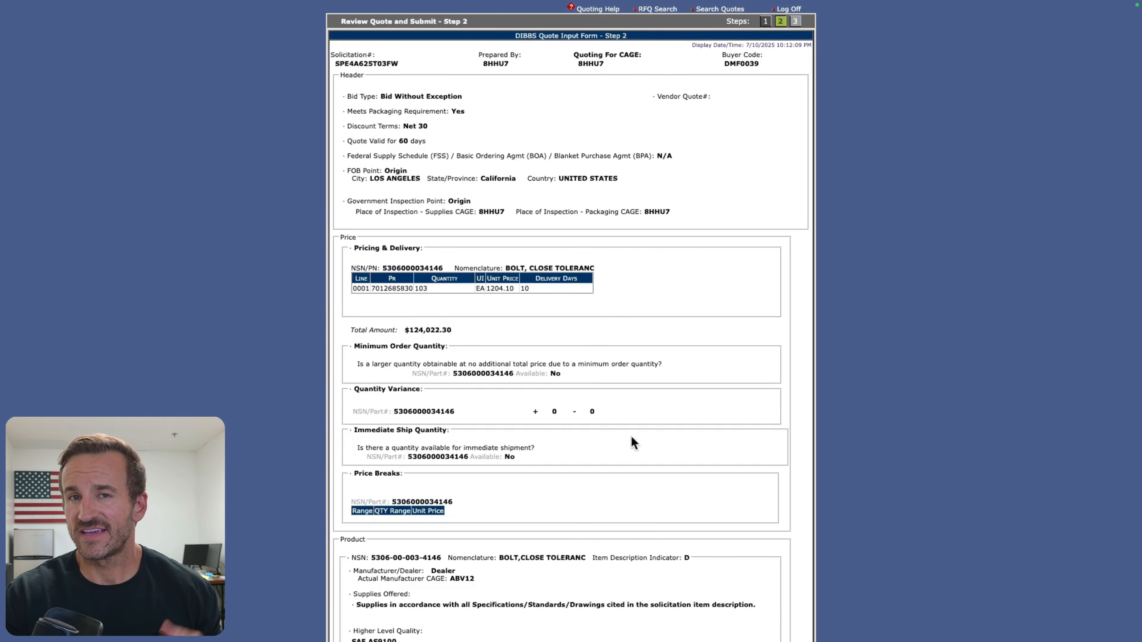
# Step: Review the step 2 quote summary through the vendor information and submit the quote
pyautogui.scroll(-1, 599, 361)
pyautogui.scroll(-10, 599, 362)
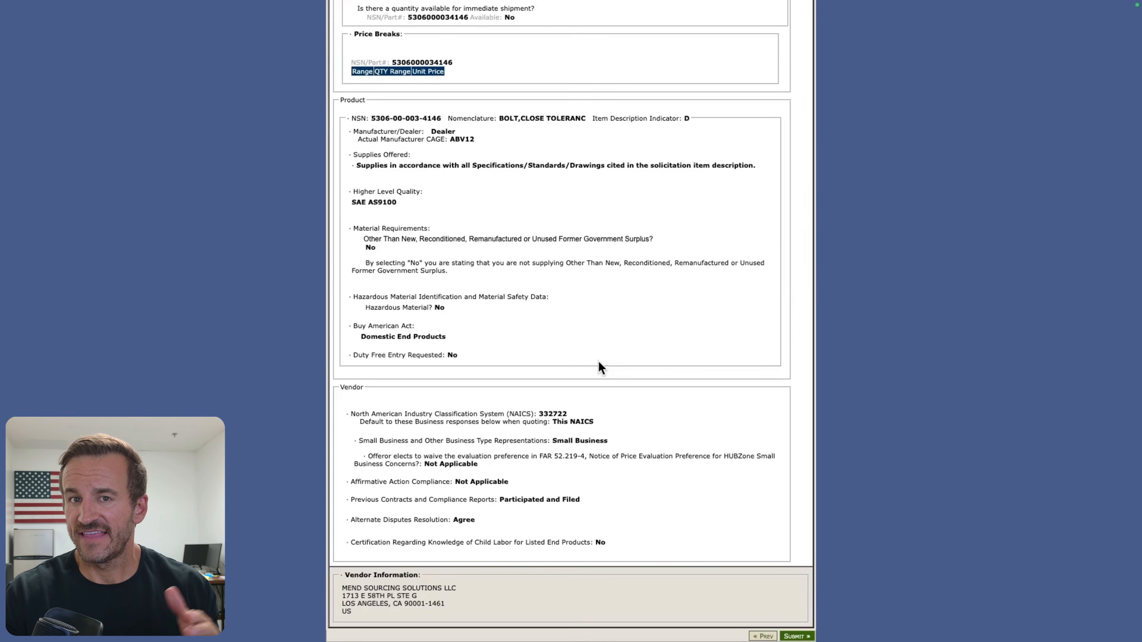
pyautogui.click(796, 636)
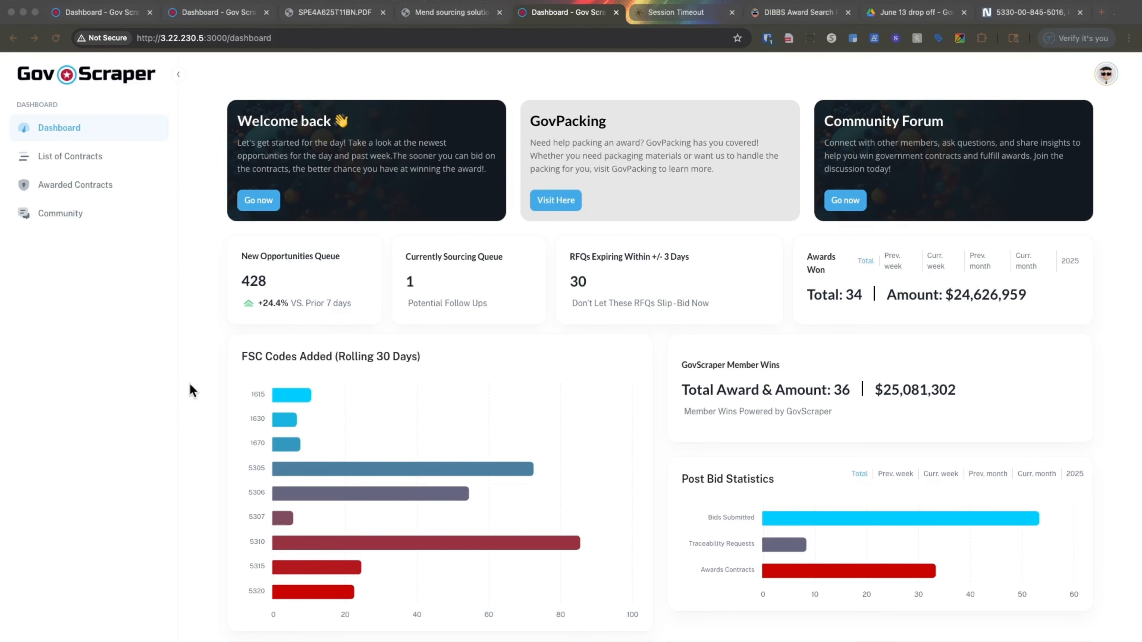
# Step: View the Post Bid Statistics on the GovScraper dashboard, including bids submitted and traceability requests
pyautogui.scroll(-2, 451, 389)
pyautogui.scroll(-5, 451, 387)
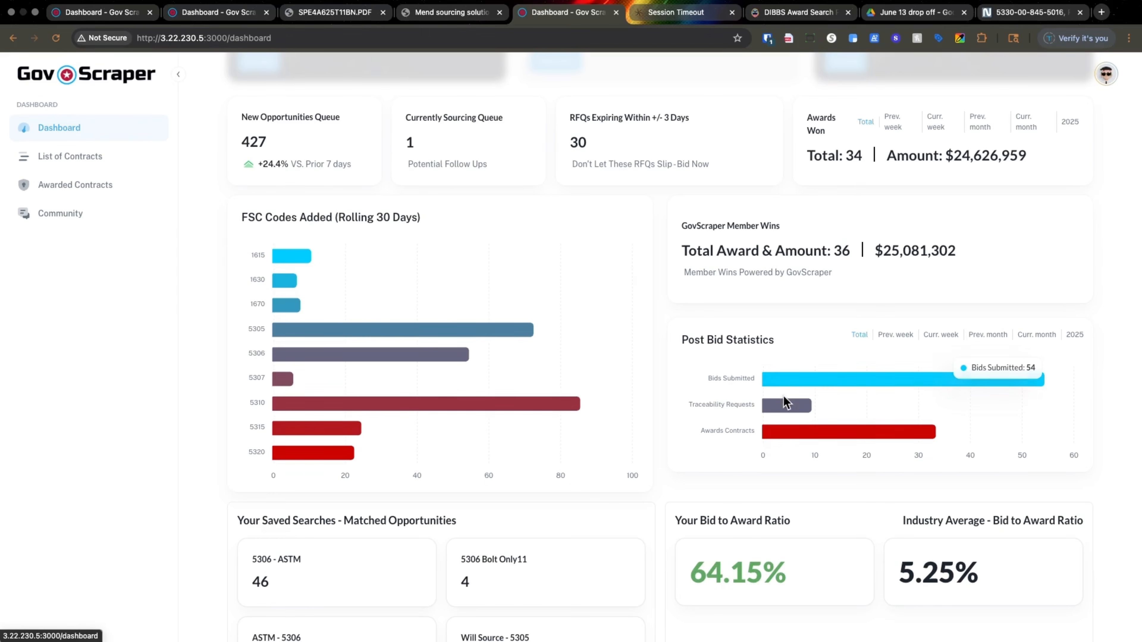
pyautogui.moveTo(783, 408)
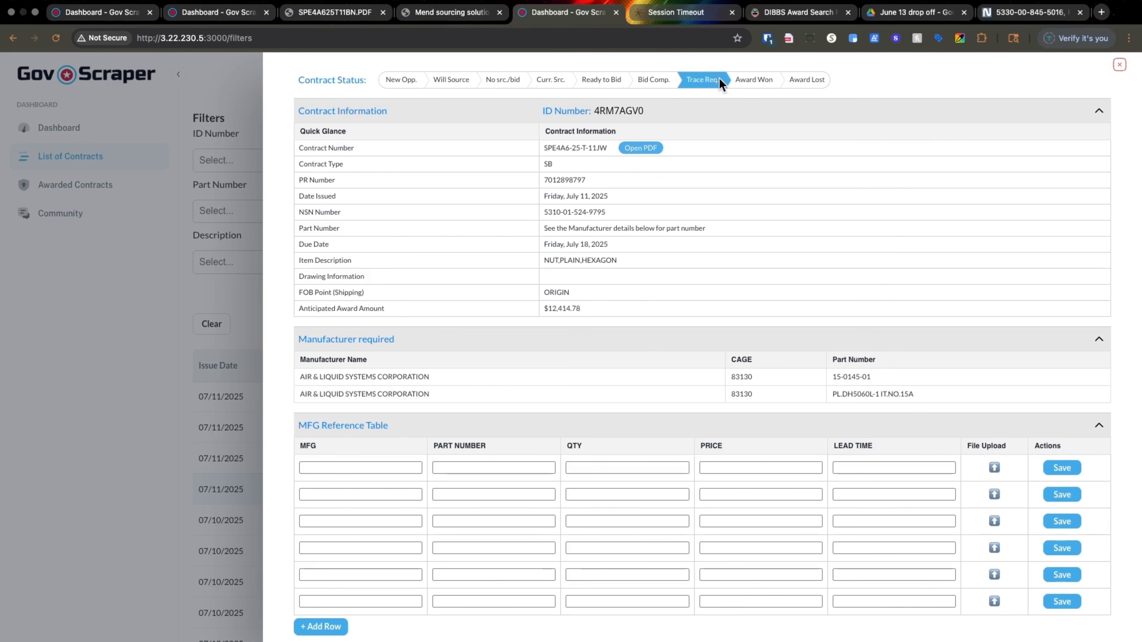
# Step: View the Award Won form for the contract, dismiss it without saving and open the Award Lost form
pyautogui.click(751, 80)
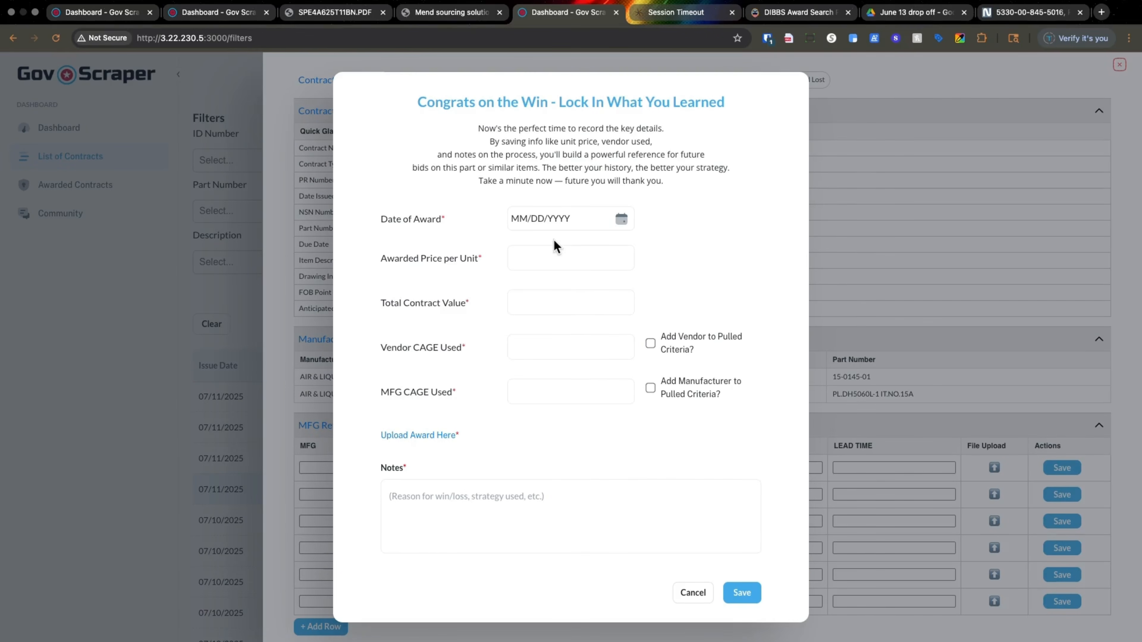
pyautogui.click(557, 258)
pyautogui.click(850, 269)
pyautogui.click(807, 80)
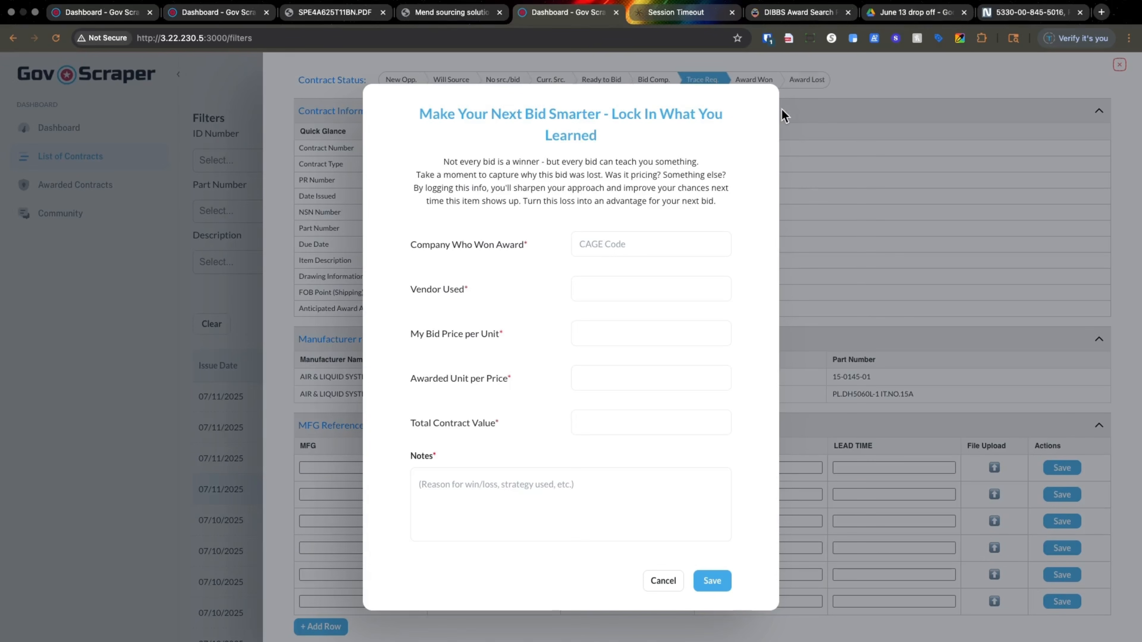